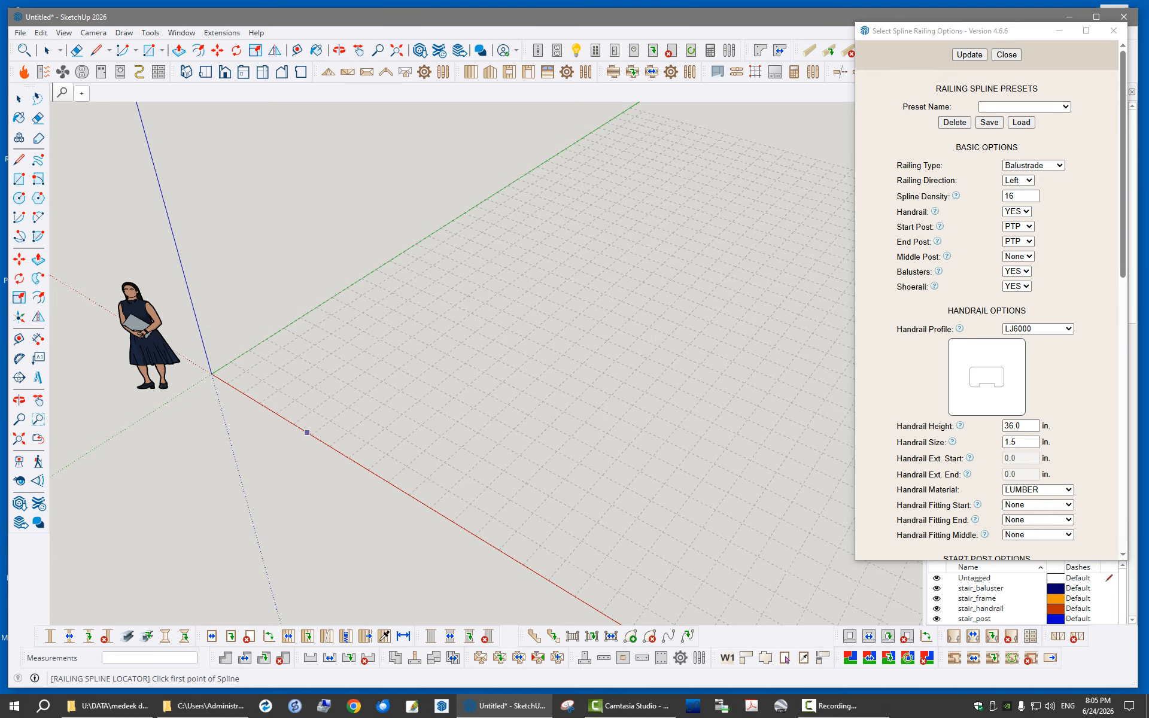
- Draw a three-point spline railing with a 156-inch second control segment, set its start and end tangencies inward, and leave the railing tool
click(347, 363)
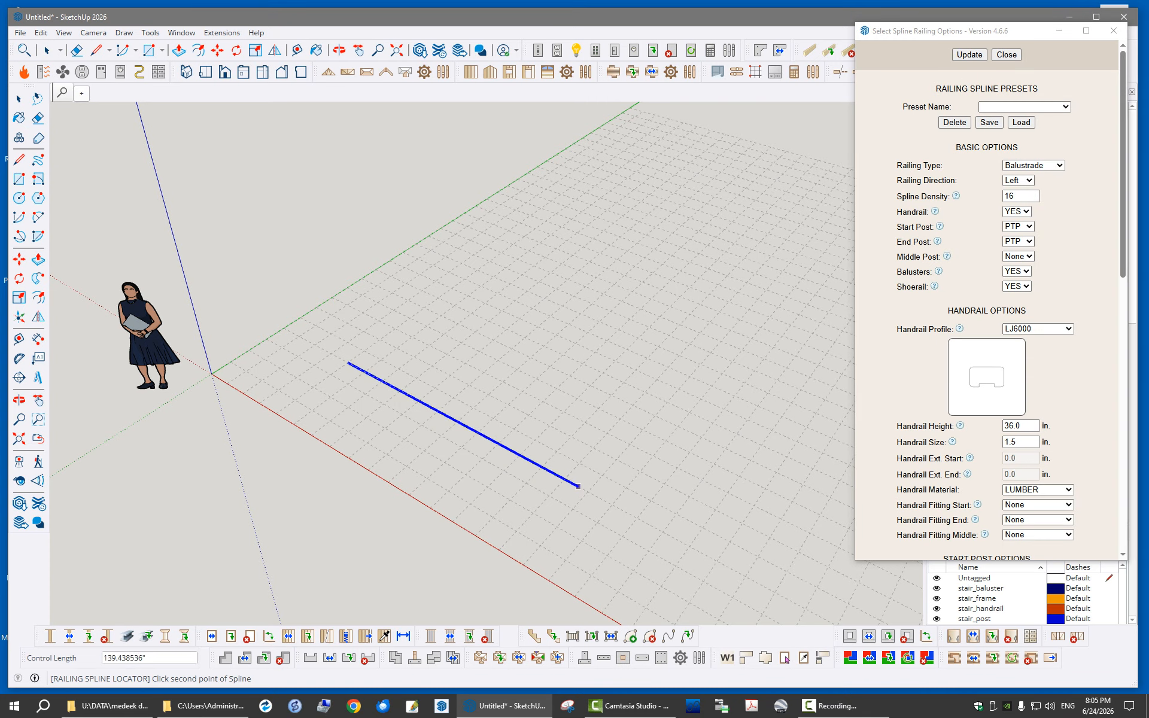
click(588, 492)
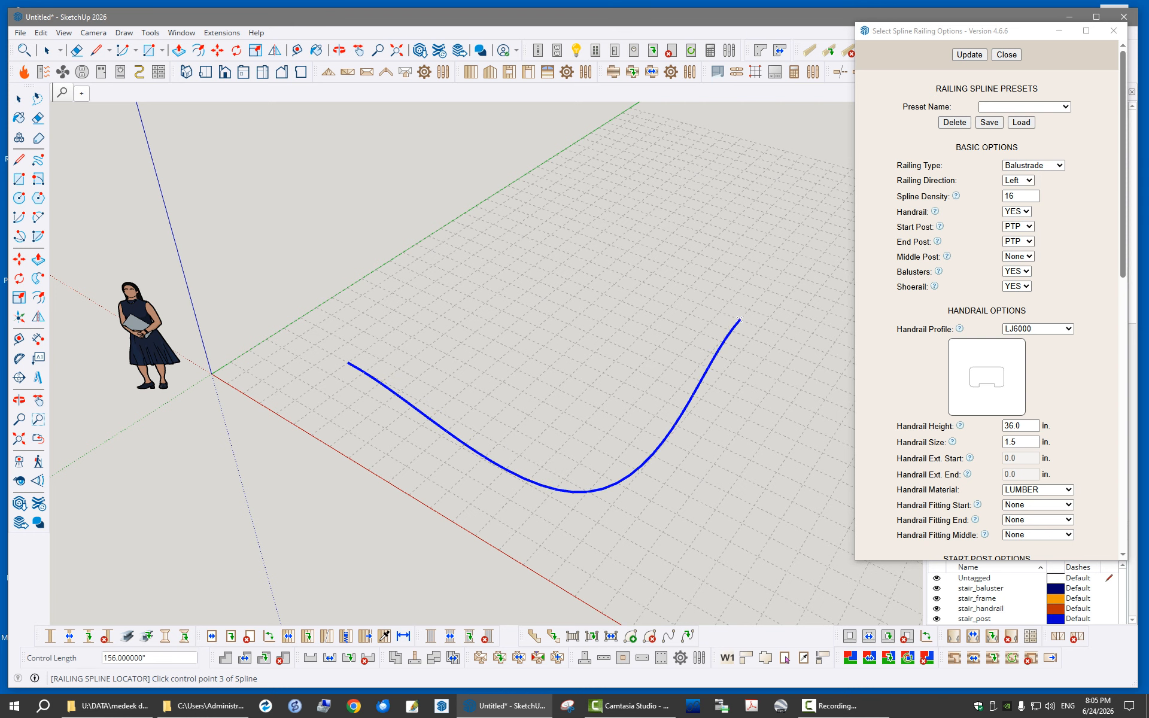
click(740, 319)
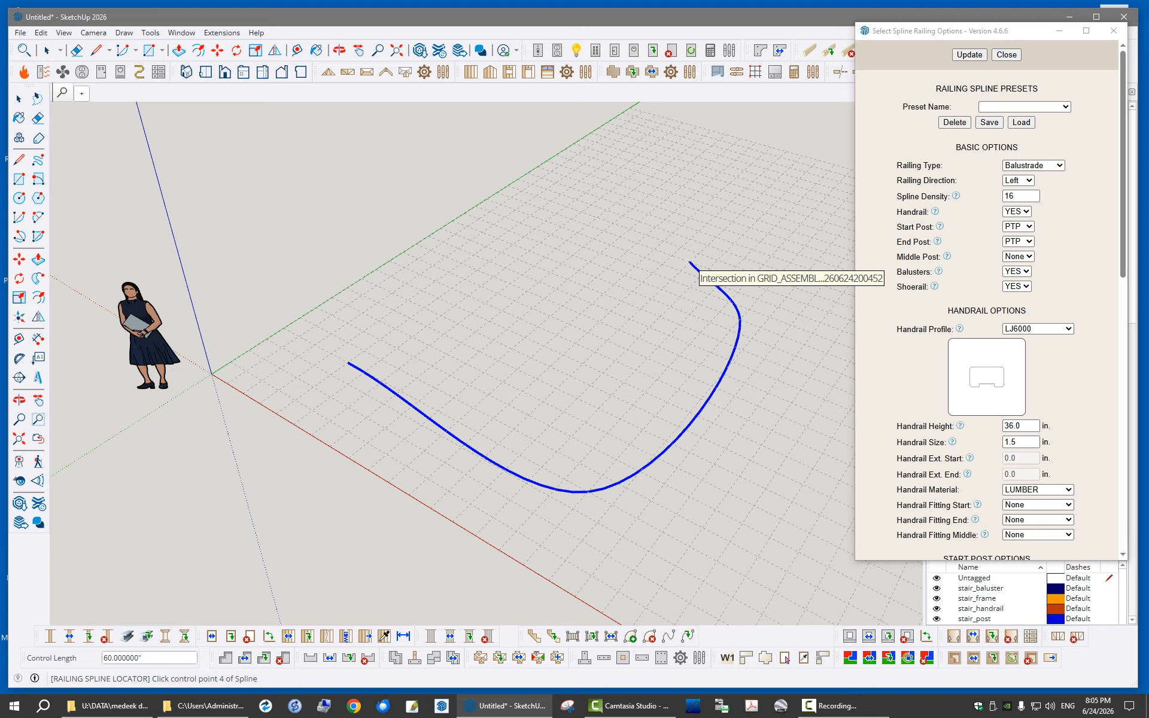
key(Return)
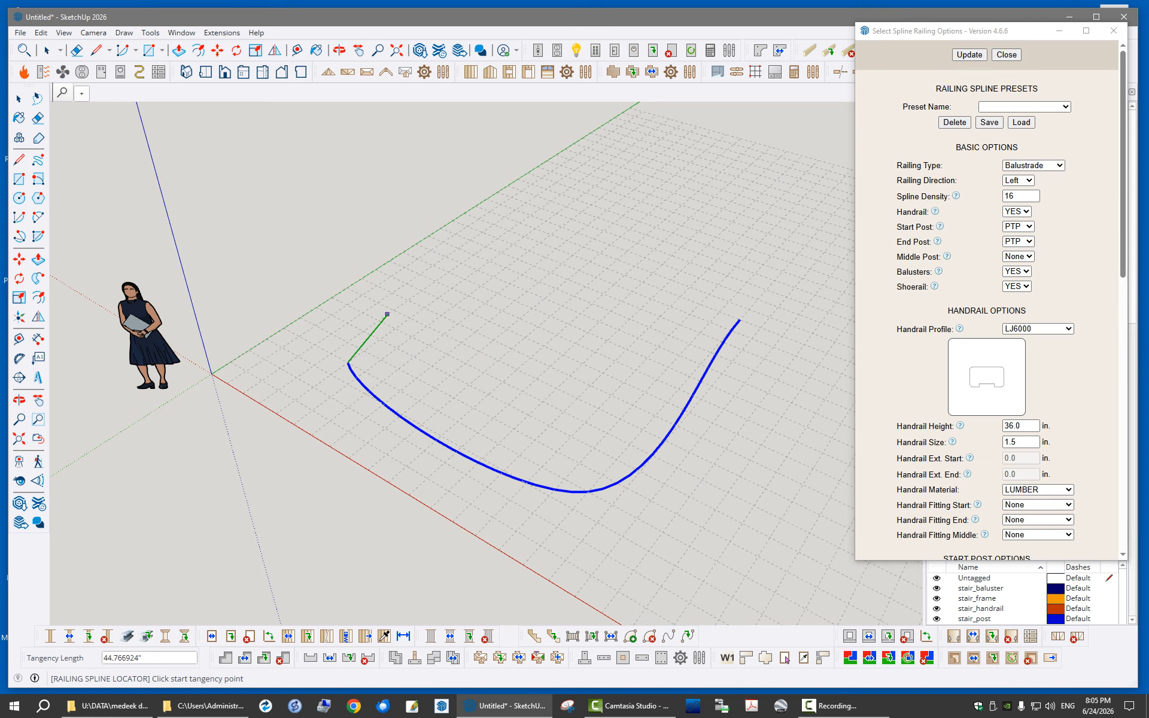
click(378, 321)
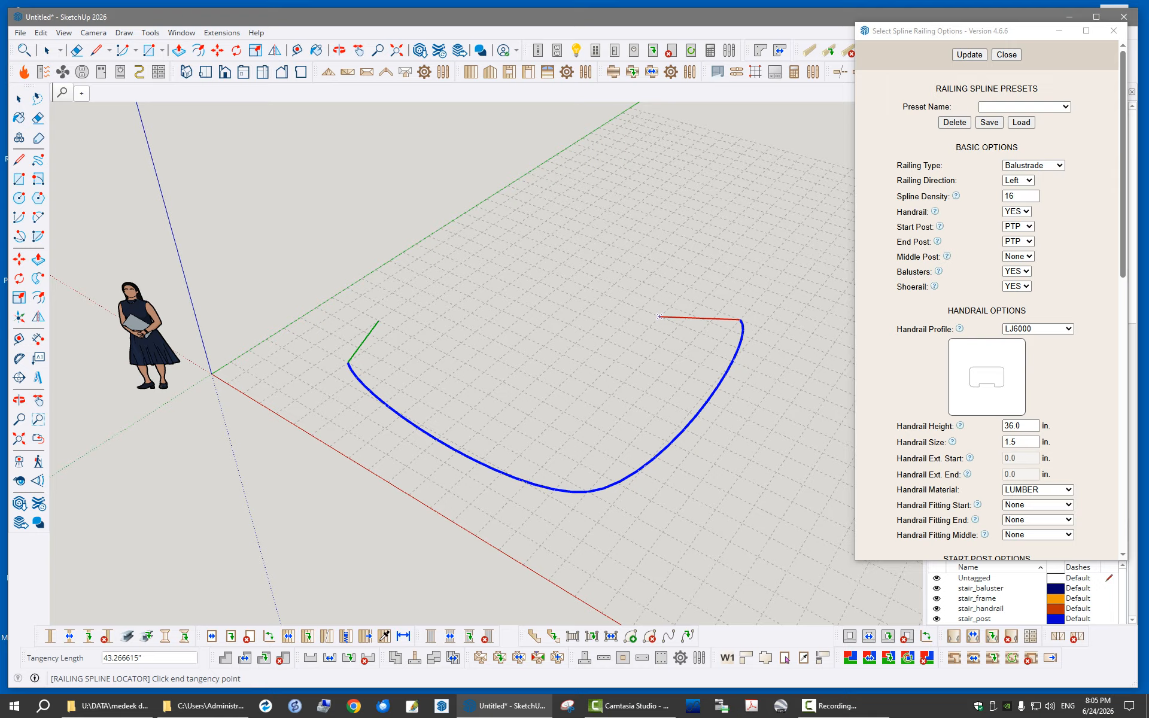
click(659, 317)
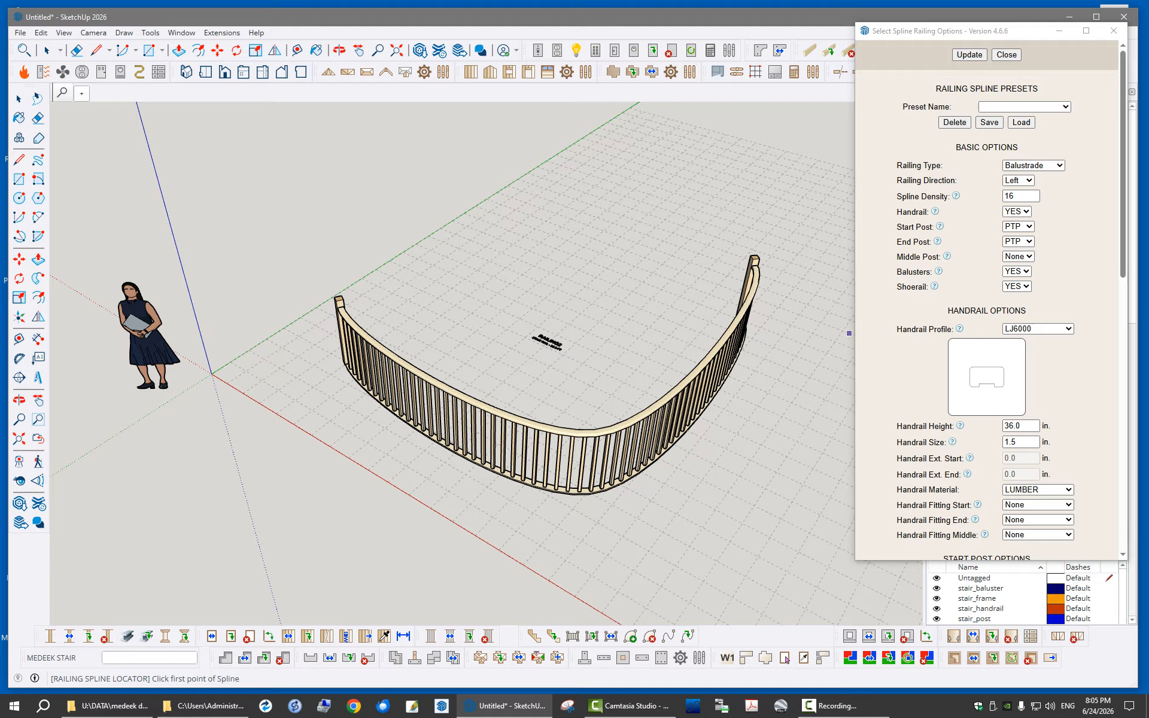
drag(1033, 33, 1030, 40)
mouse_move(604, 461)
middle_down()
mouse_move(743, 384)
mouse_move(650, 359)
mouse_move(619, 466)
mouse_move(604, 467)
middle_up()
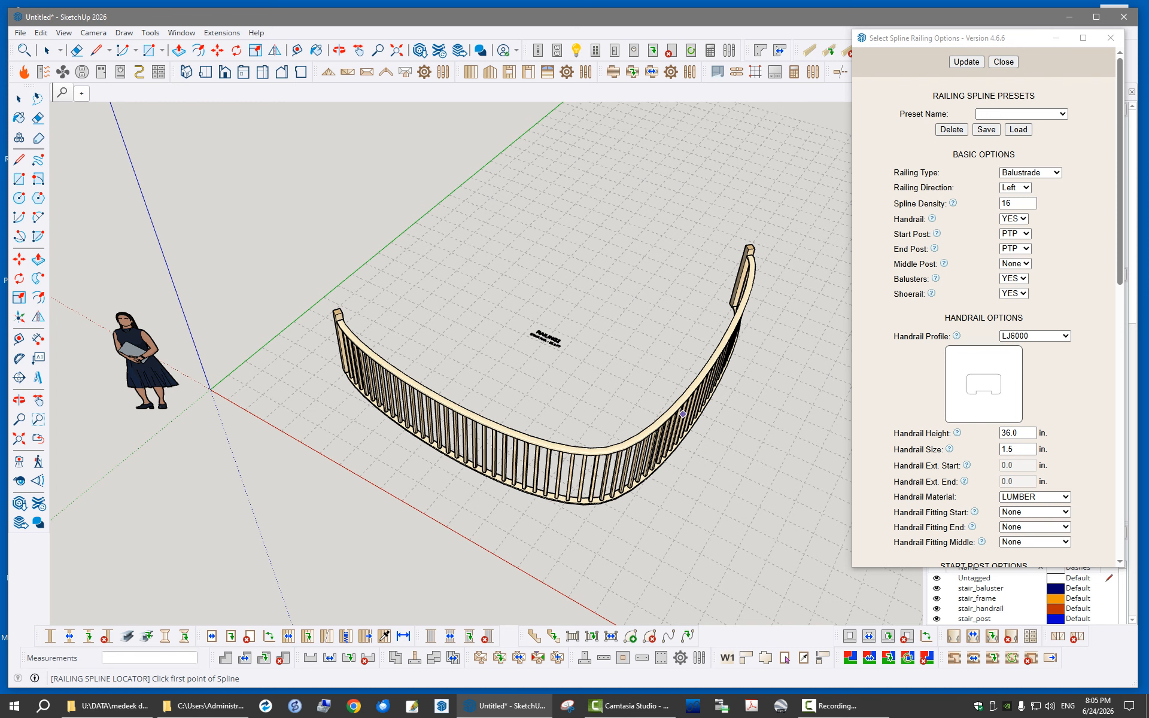
middle_drag(579, 452, 580, 438)
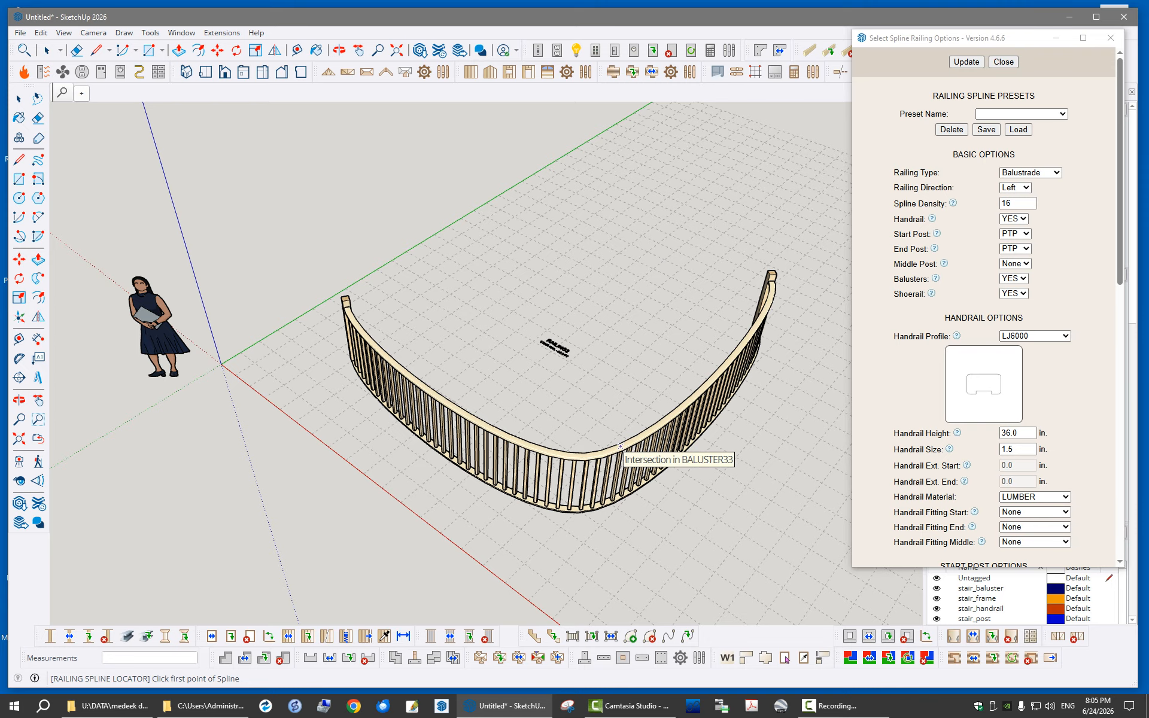
click(1003, 62)
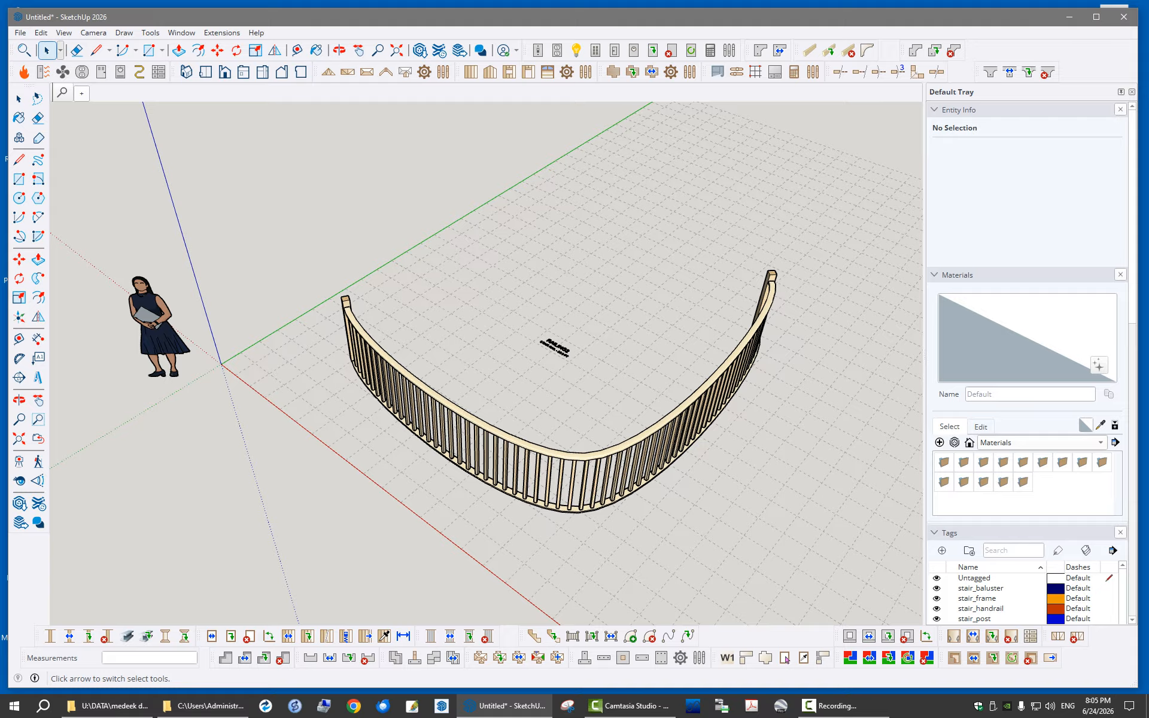
- Open the outline of the curved spline railing for editing and move the outline dialog clear of the model
click(46, 50)
middle_drag(538, 347, 520, 353)
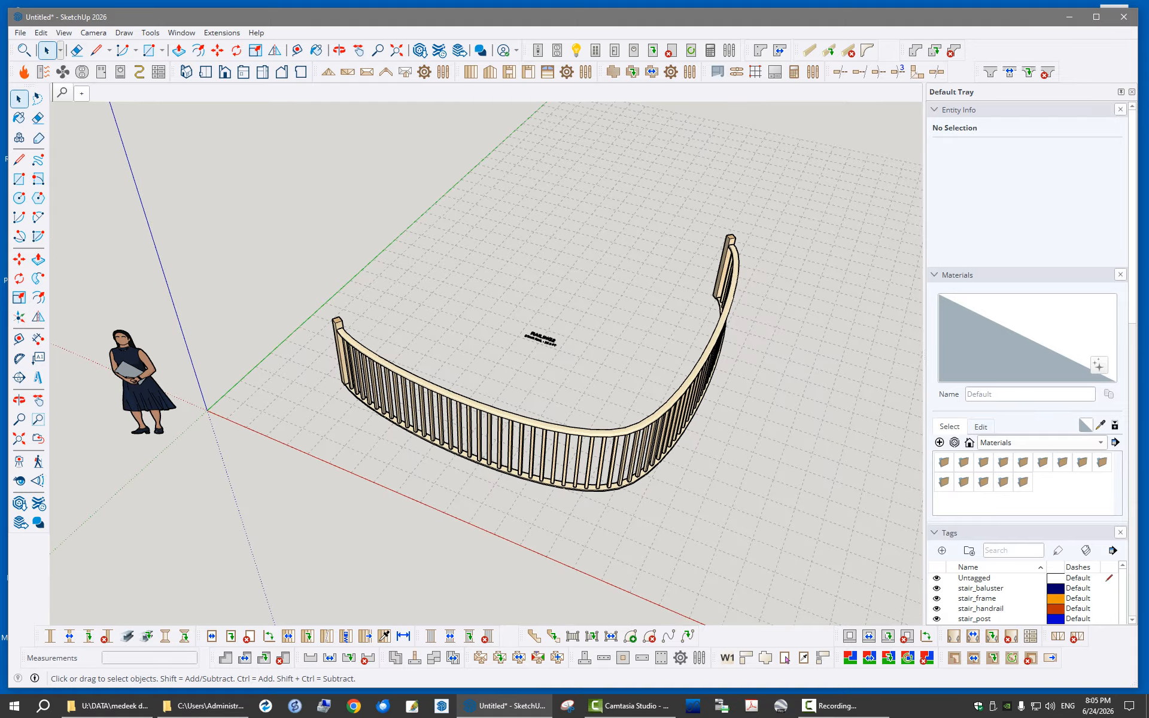
middle_drag(587, 383, 540, 369)
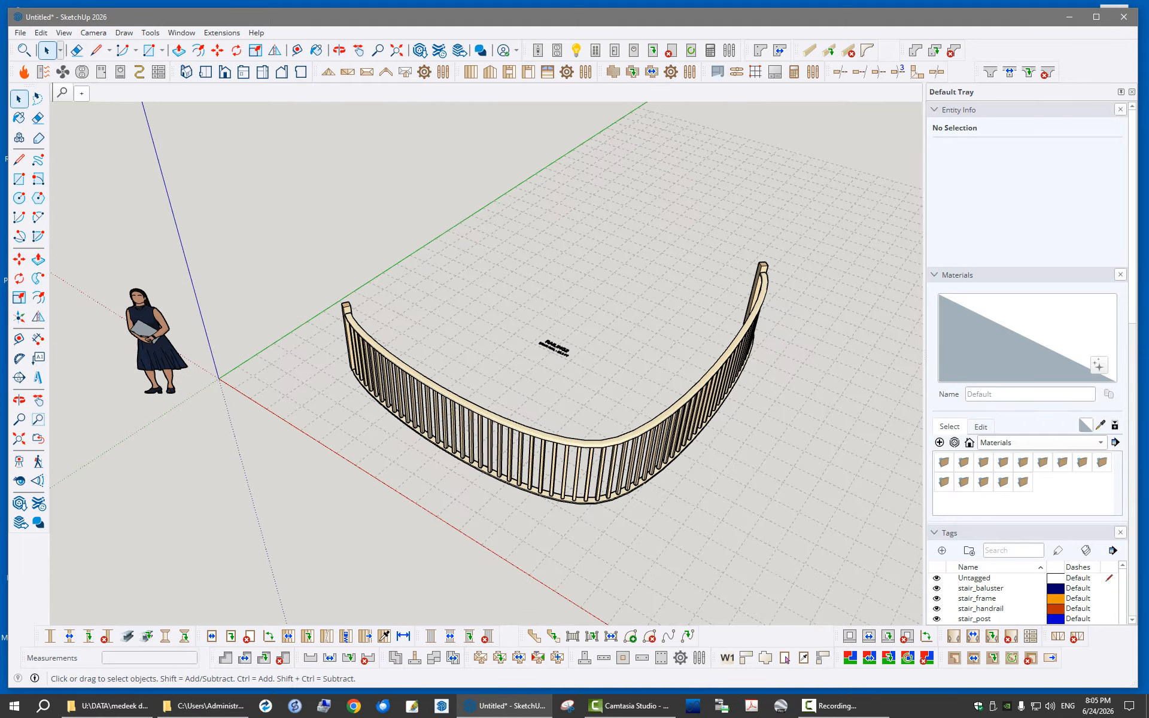
right_click(606, 443)
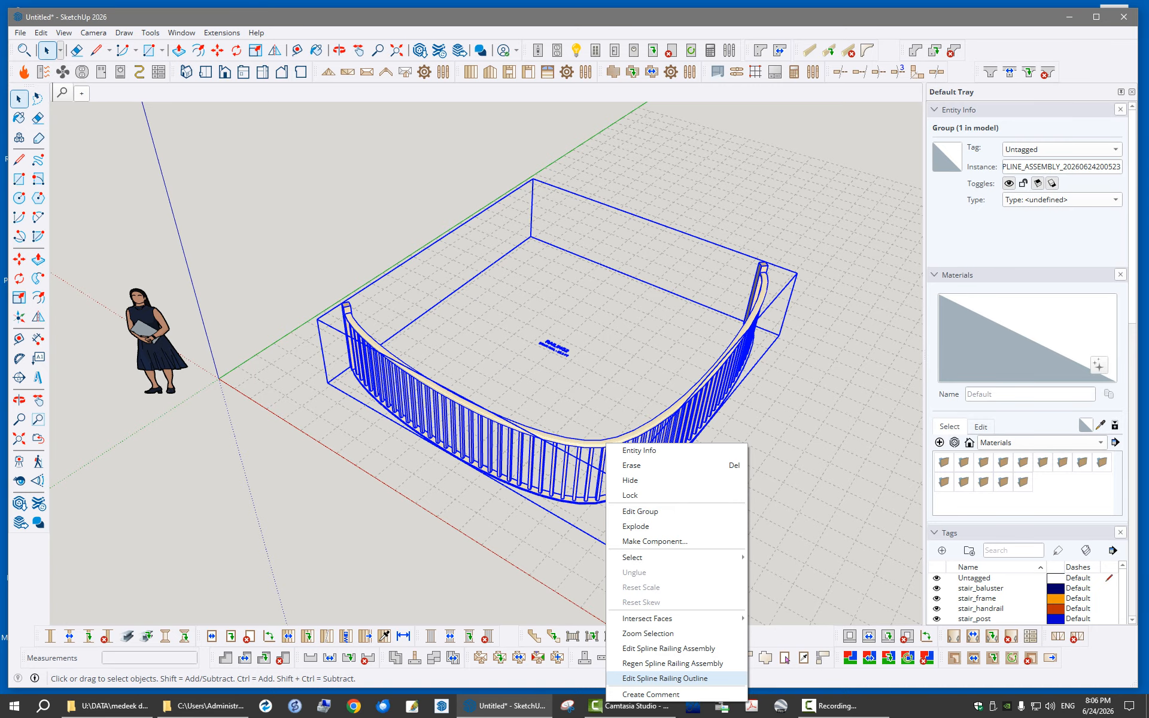
click(665, 678)
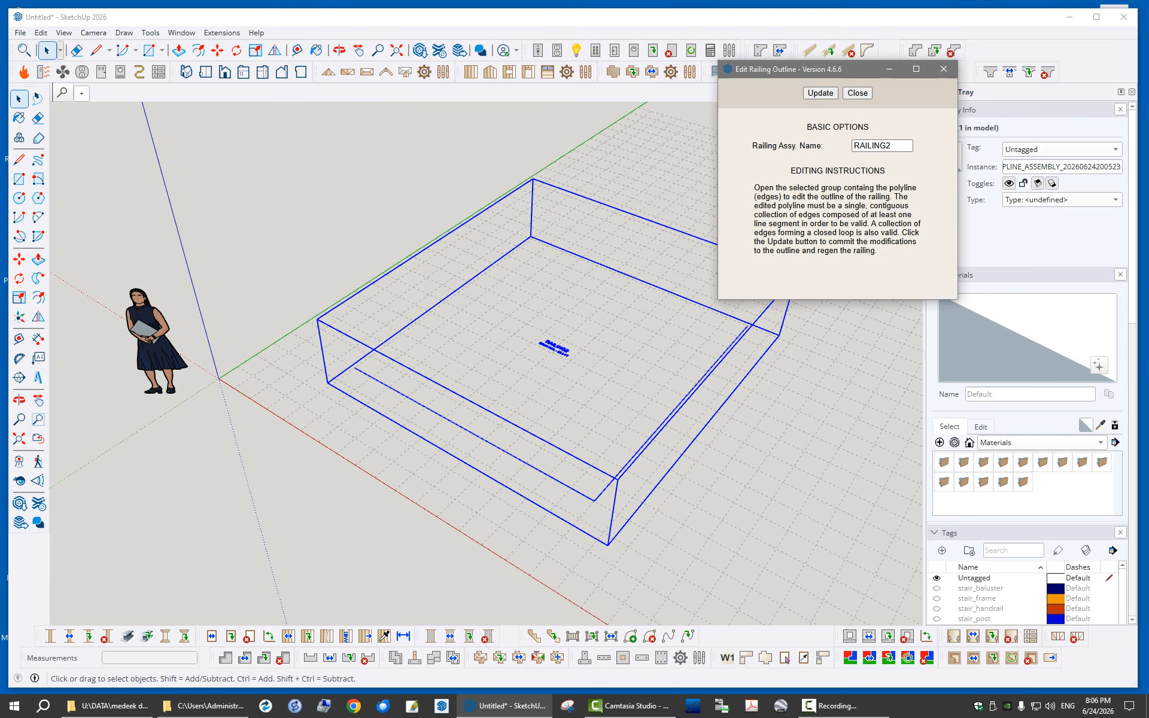
mouse_move(810, 71)
mouse_down()
mouse_move(902, 98)
mouse_move(941, 143)
mouse_up()
mouse_move(539, 419)
middle_down()
mouse_move(557, 420)
mouse_move(532, 402)
middle_up()
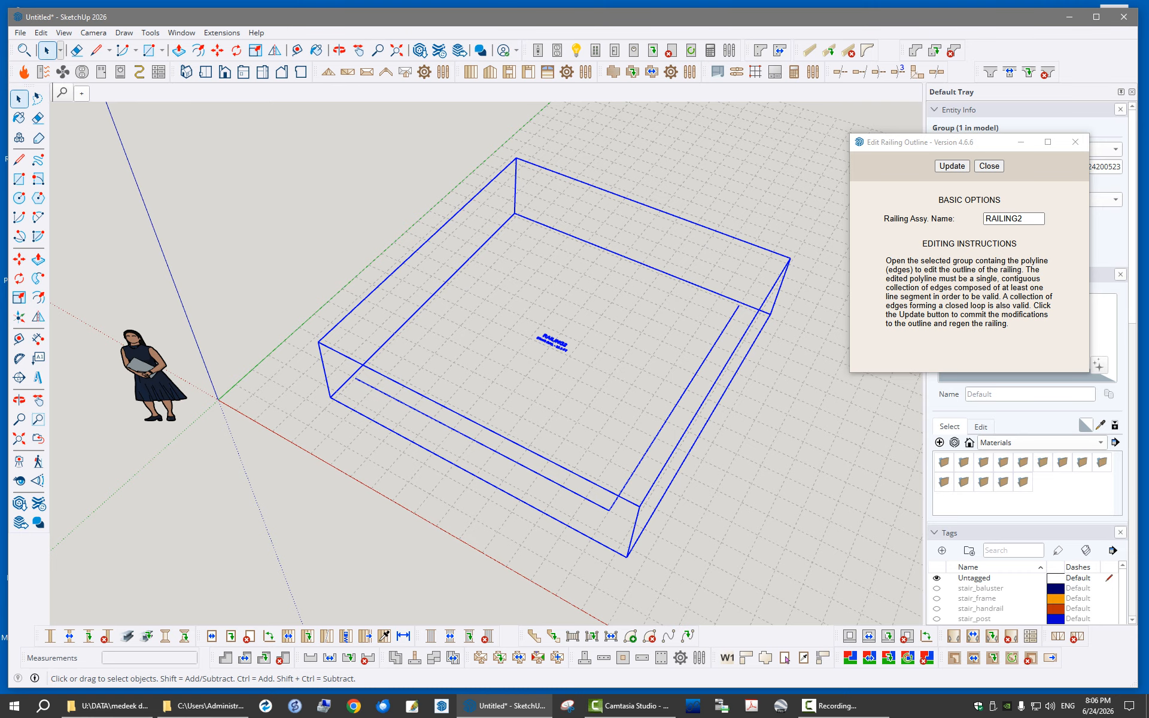
mouse_move(557, 407)
middle_down()
mouse_move(604, 383)
mouse_move(560, 398)
middle_up()
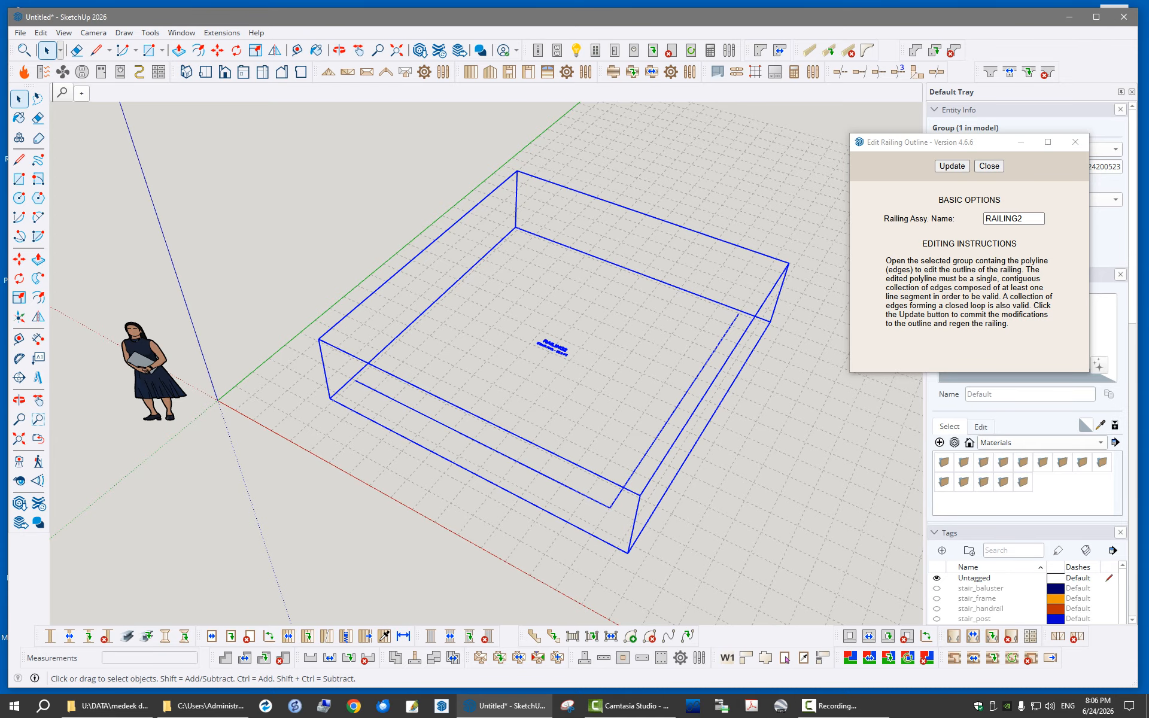
middle_drag(556, 383, 531, 386)
scroll(299, 378, down, 1)
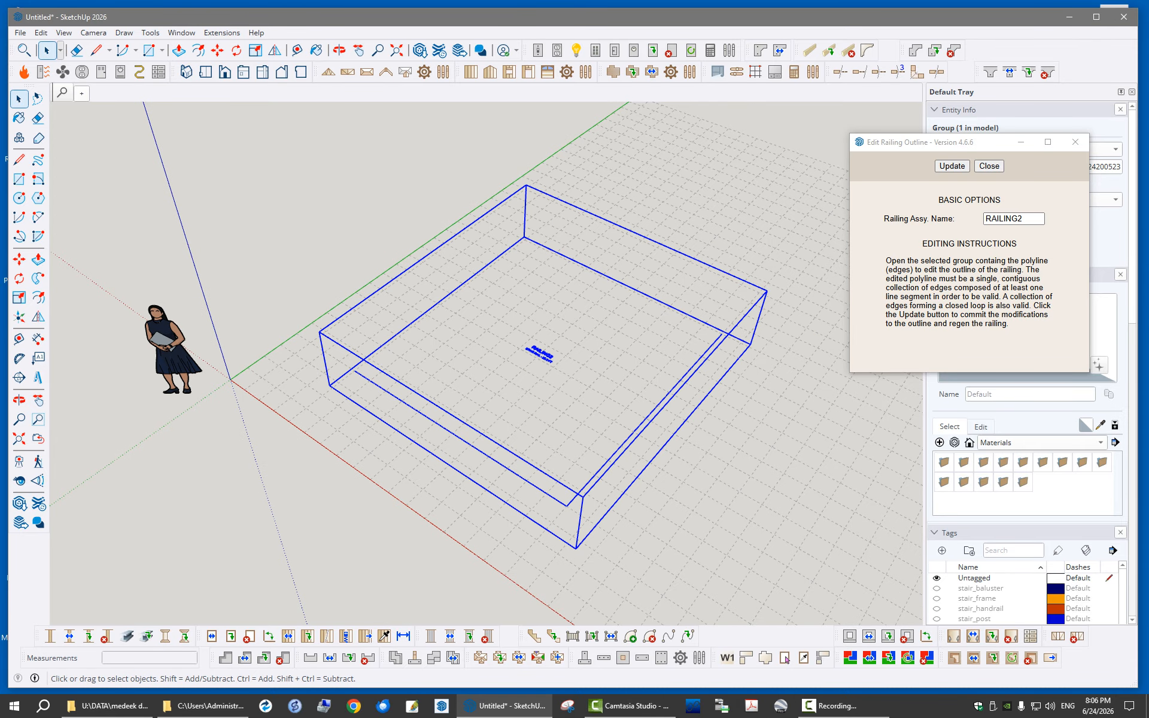
scroll(555, 453, up, 2)
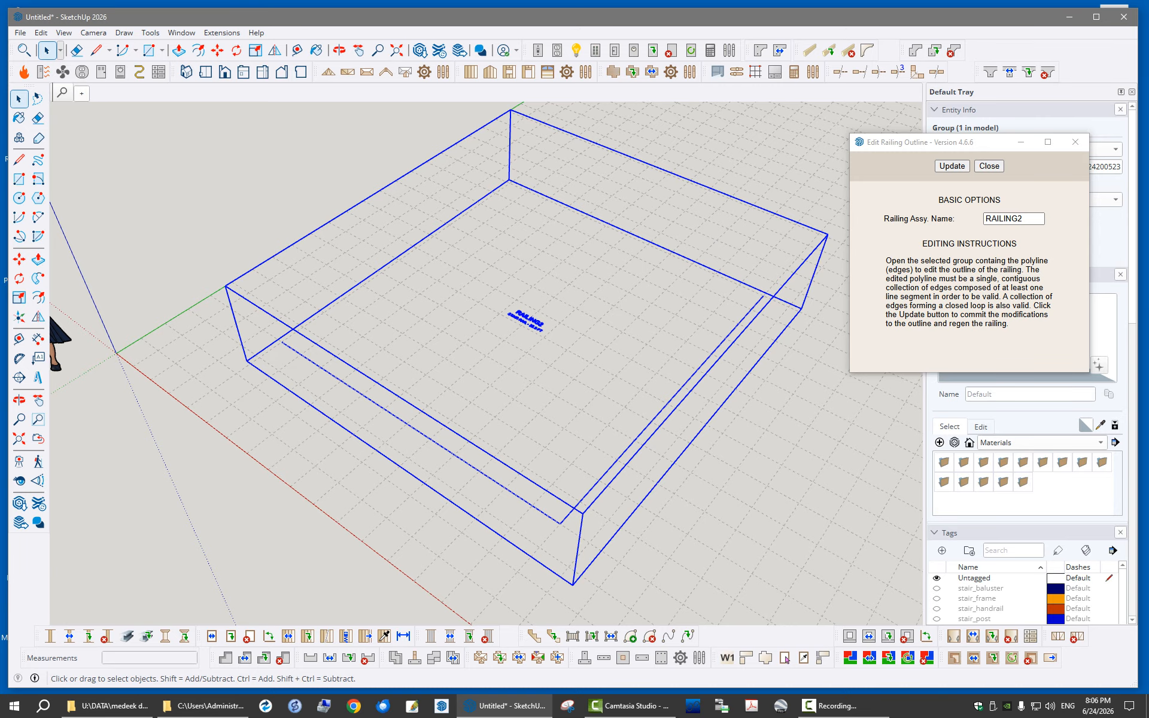
- Enter the railing assembly group and open its nested polyline group for editing
key(Delete)
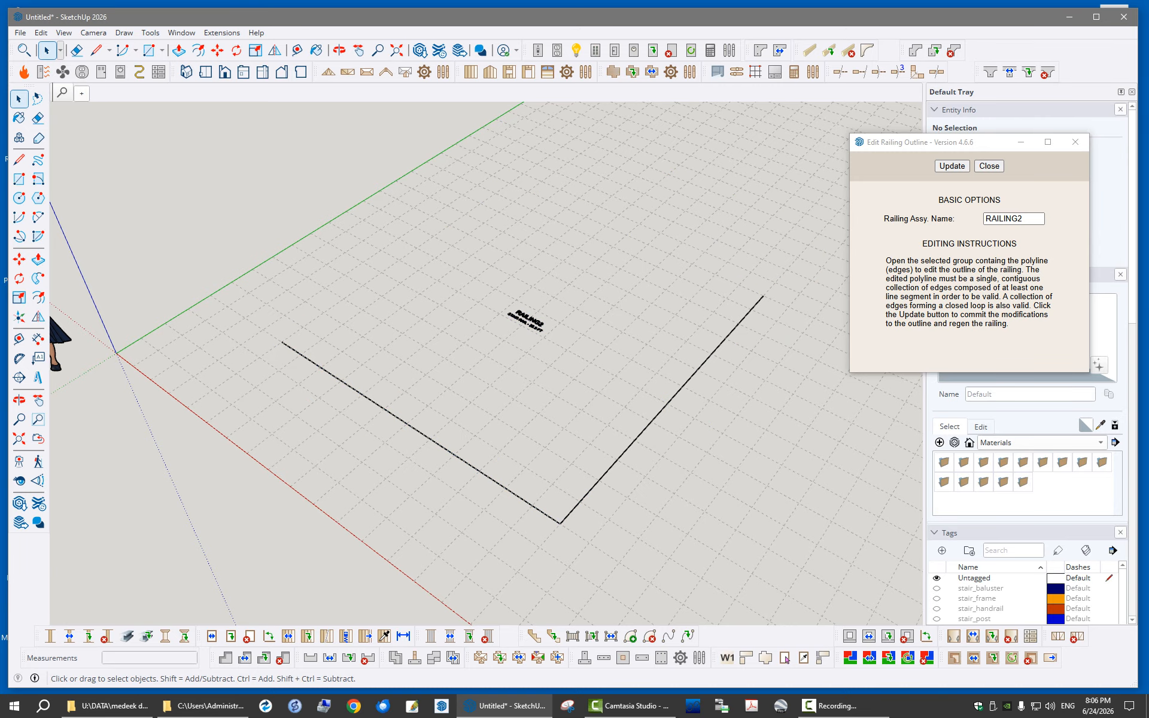
click(662, 410)
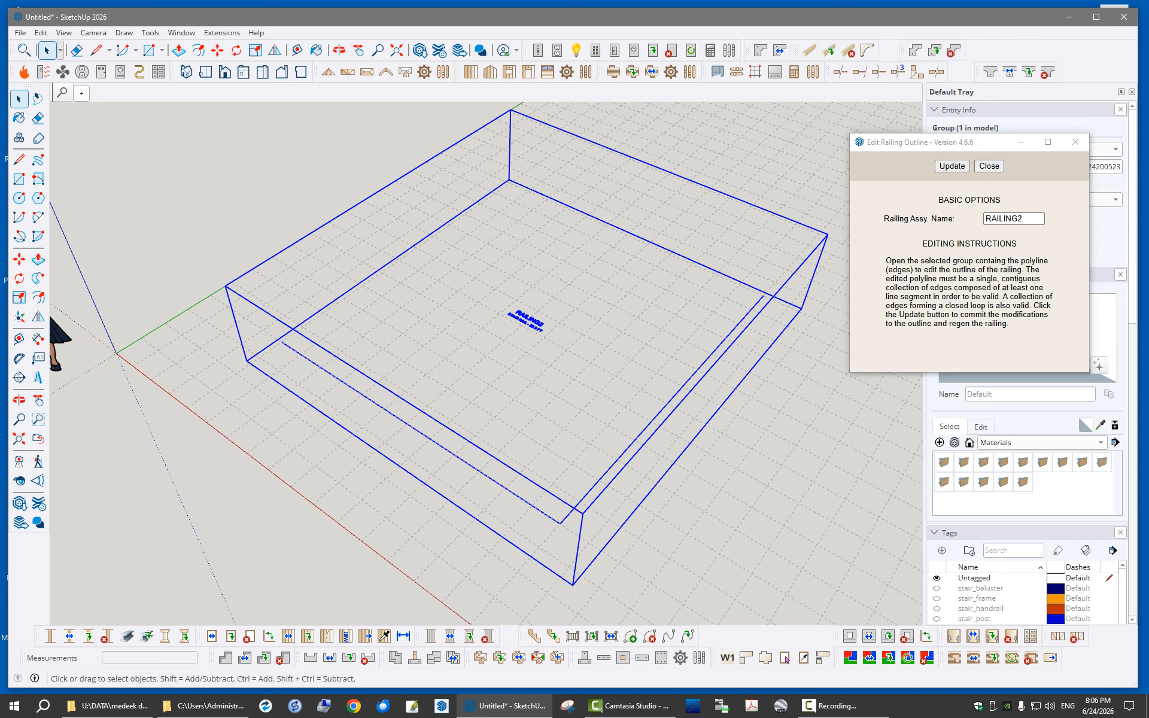
double_click(661, 411)
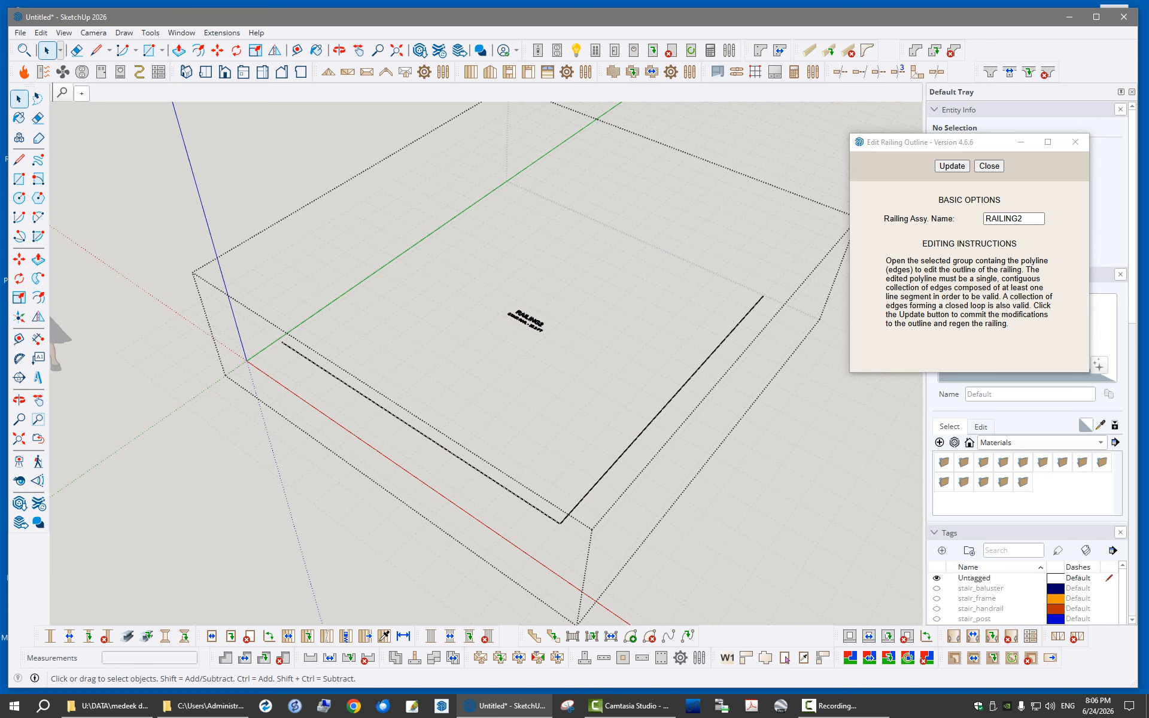
click(661, 411)
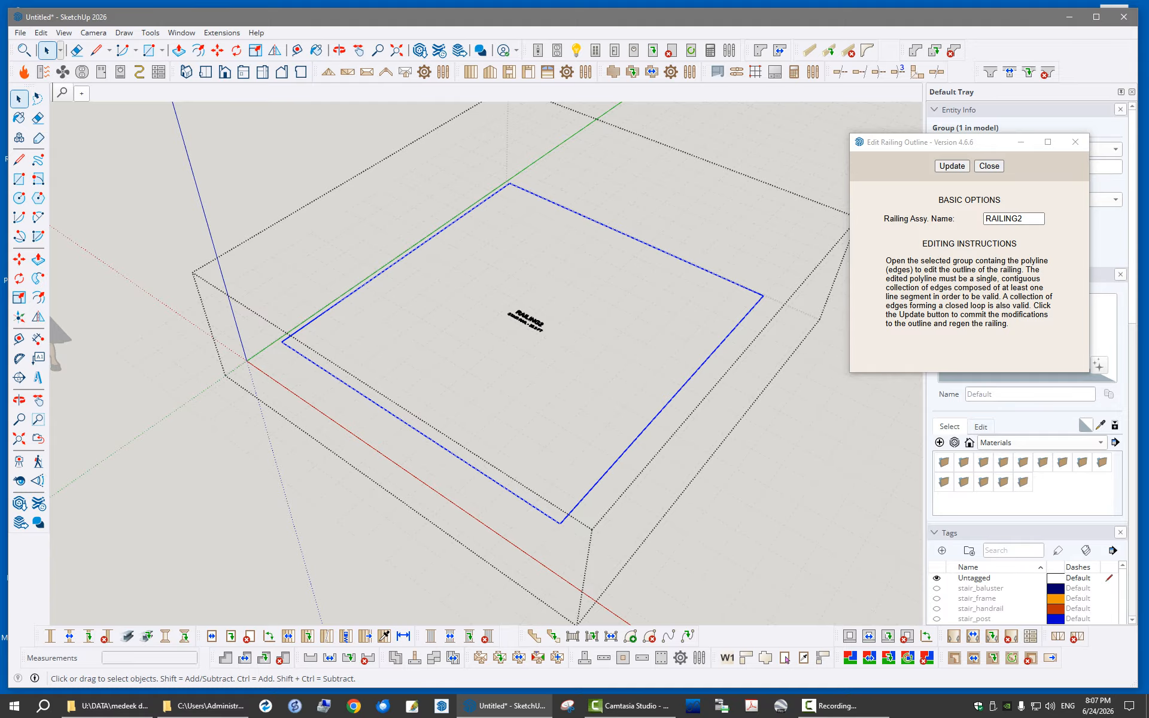
mouse_move(509, 359)
middle_down()
mouse_move(605, 371)
mouse_move(512, 222)
mouse_move(521, 380)
middle_up()
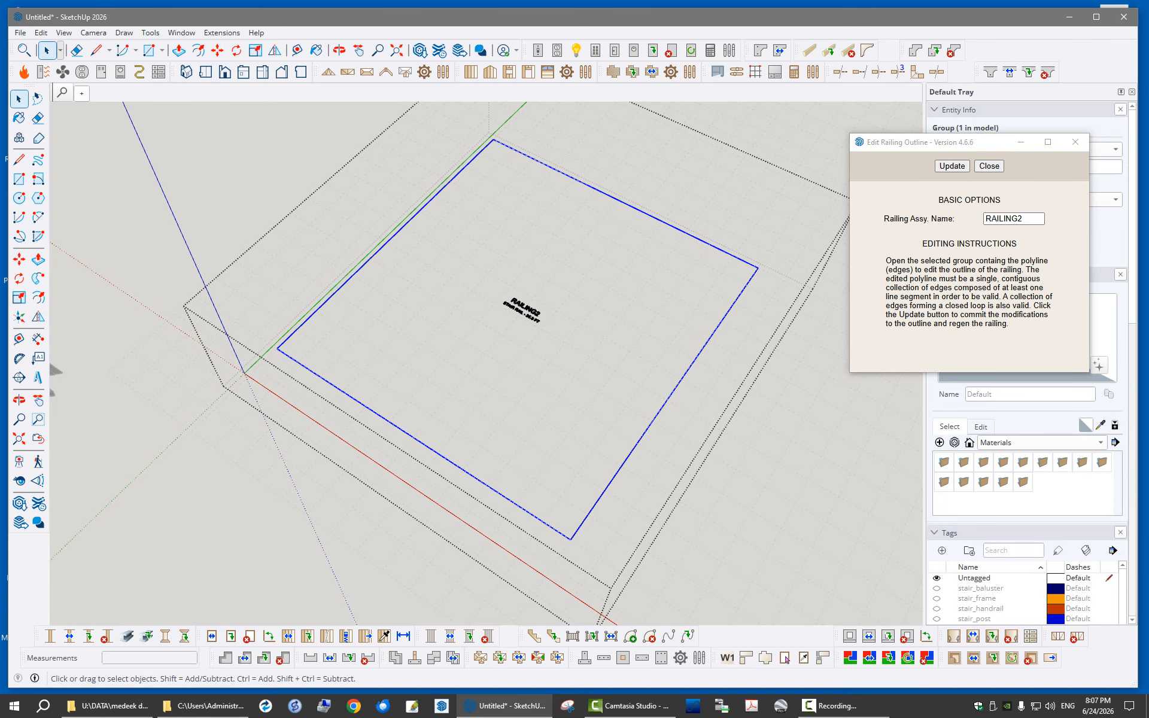
right_click(664, 407)
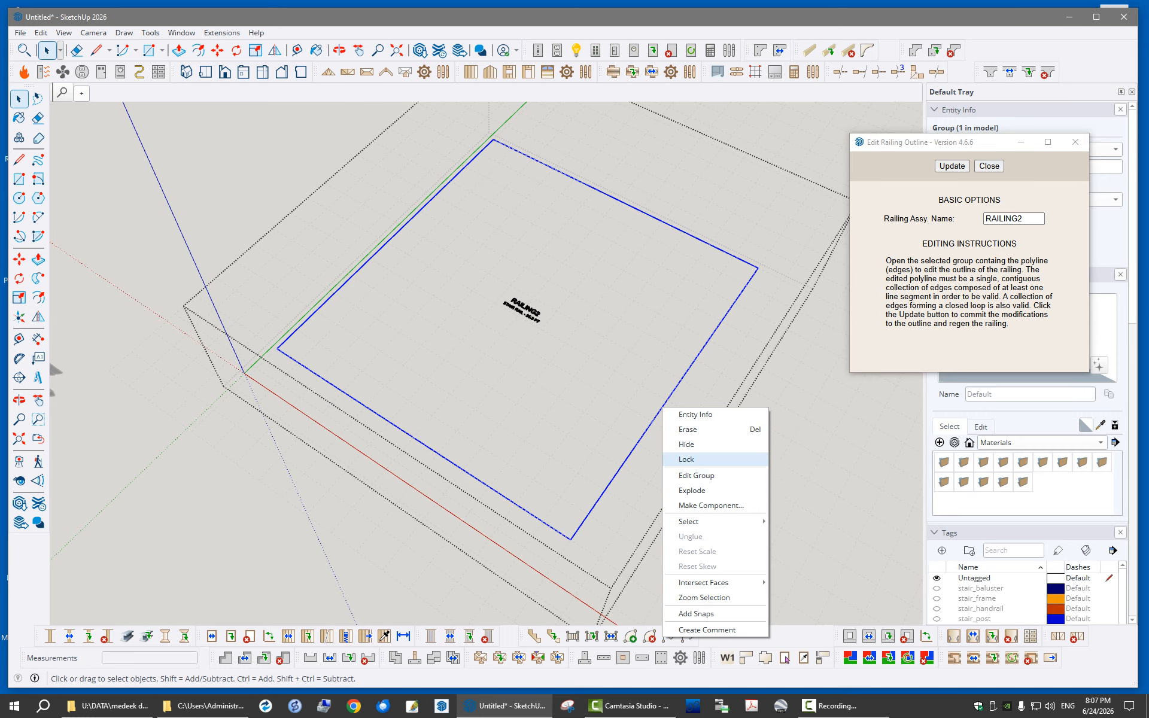
click(696, 475)
middle_drag(646, 455, 603, 465)
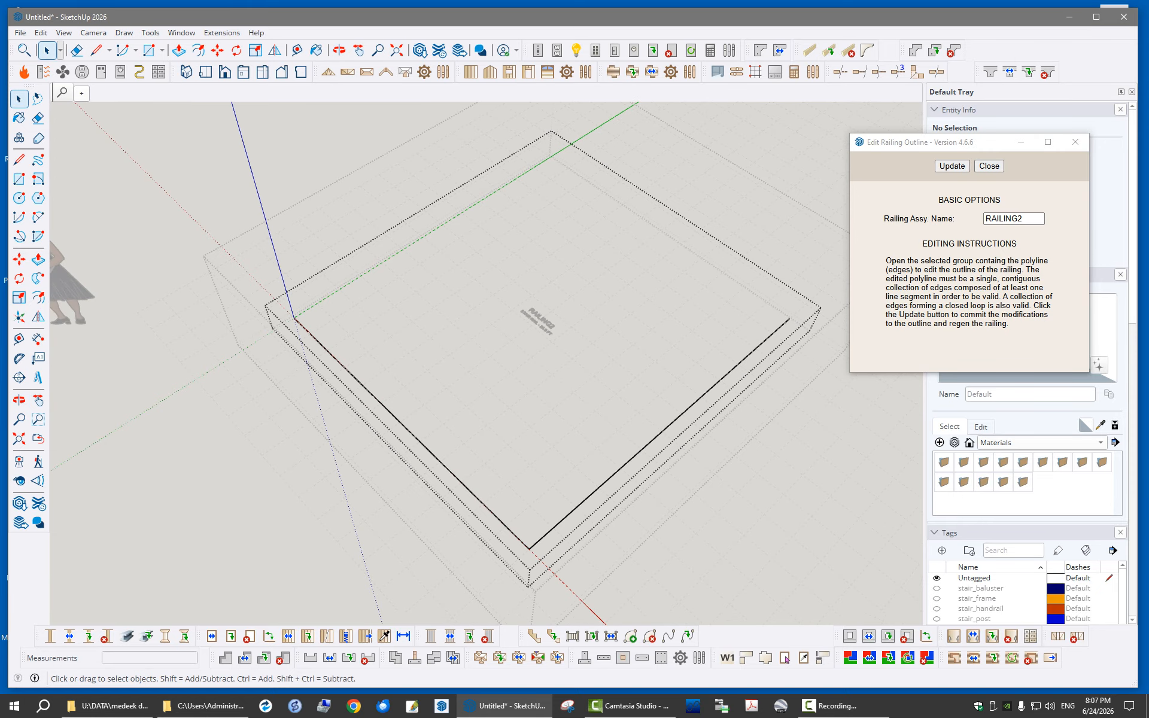
- Draw two perpendicular 60-inch lines between the two outline edges, forming a square at their shared corner
click(635, 457)
click(384, 407)
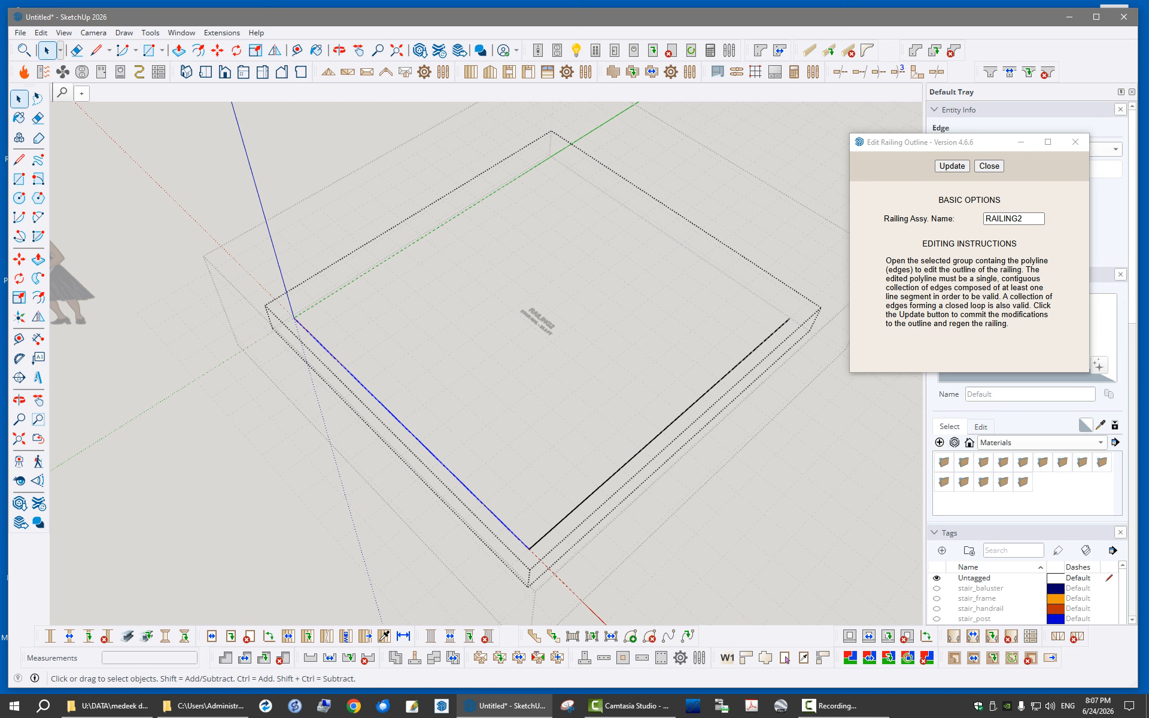
middle_drag(395, 413, 458, 442)
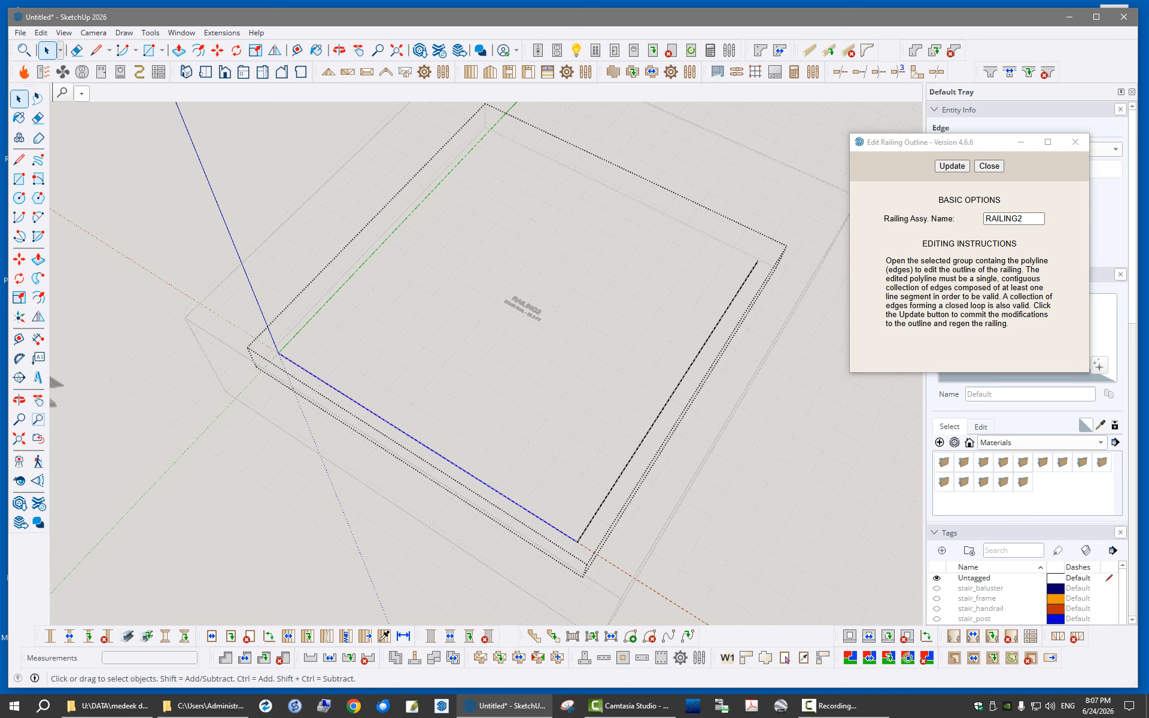
key(l)
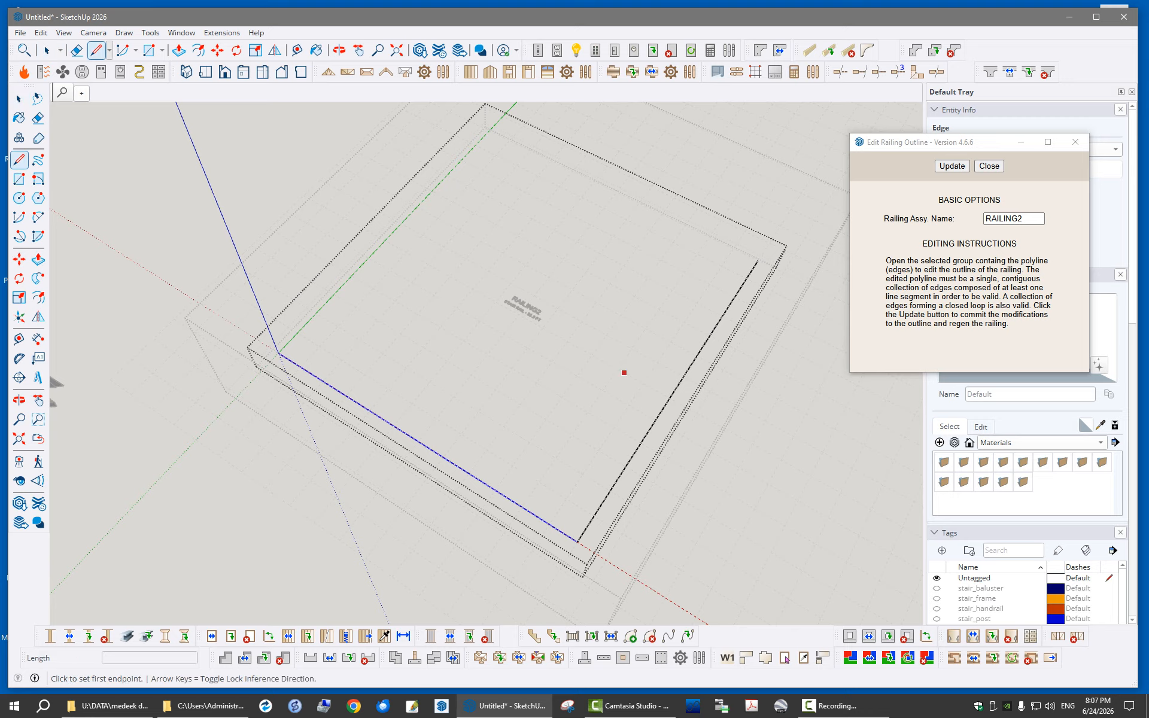
click(443, 457)
text(48)
key(Return)
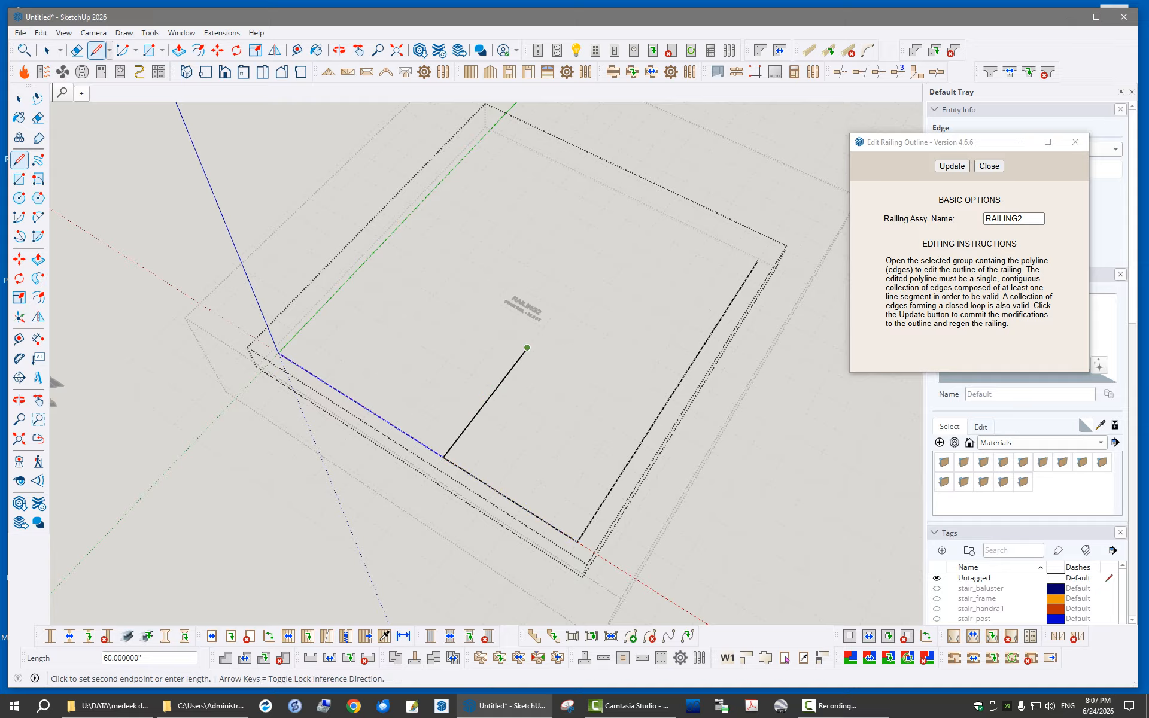
text(60)
key(Return)
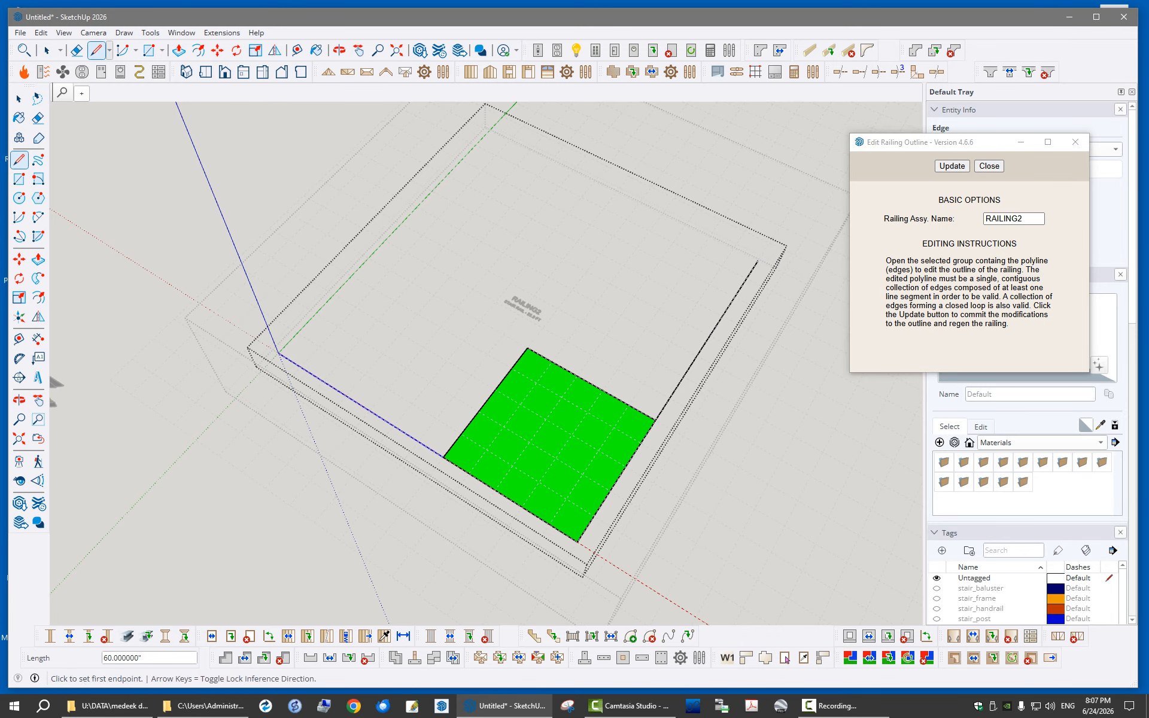
- Delete the two outer edges of the corner square, leaving a single stepped polyline
click(47, 50)
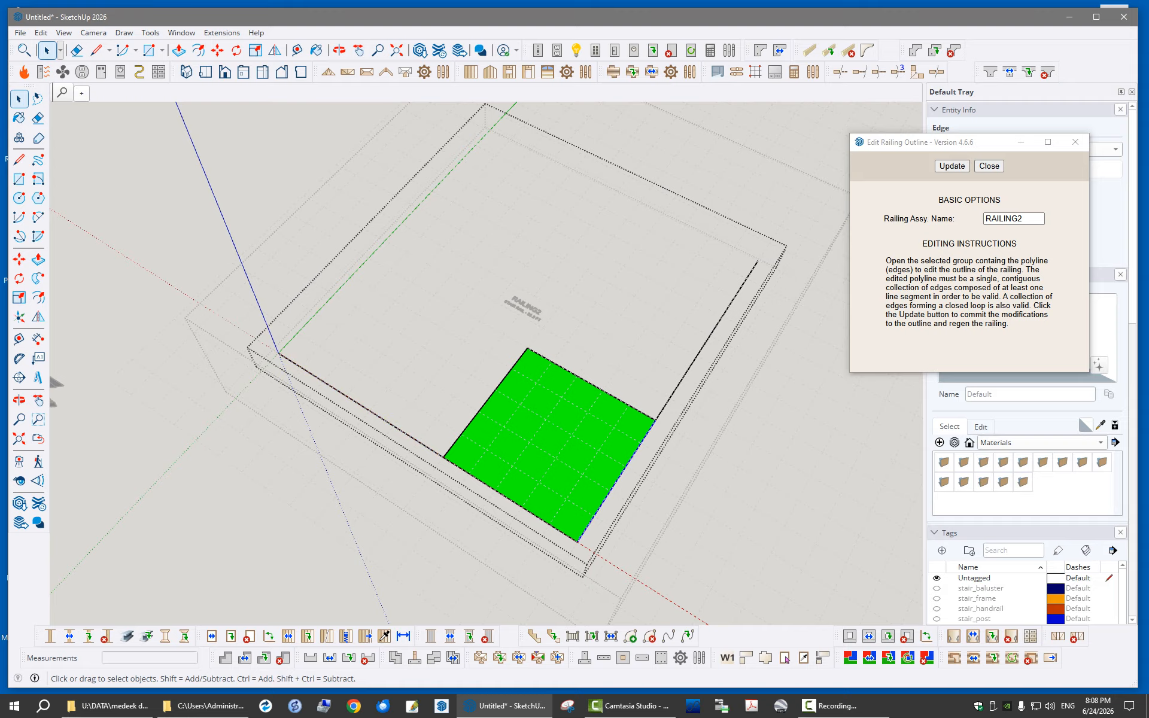
key(Delete)
click(511, 500)
key(Delete)
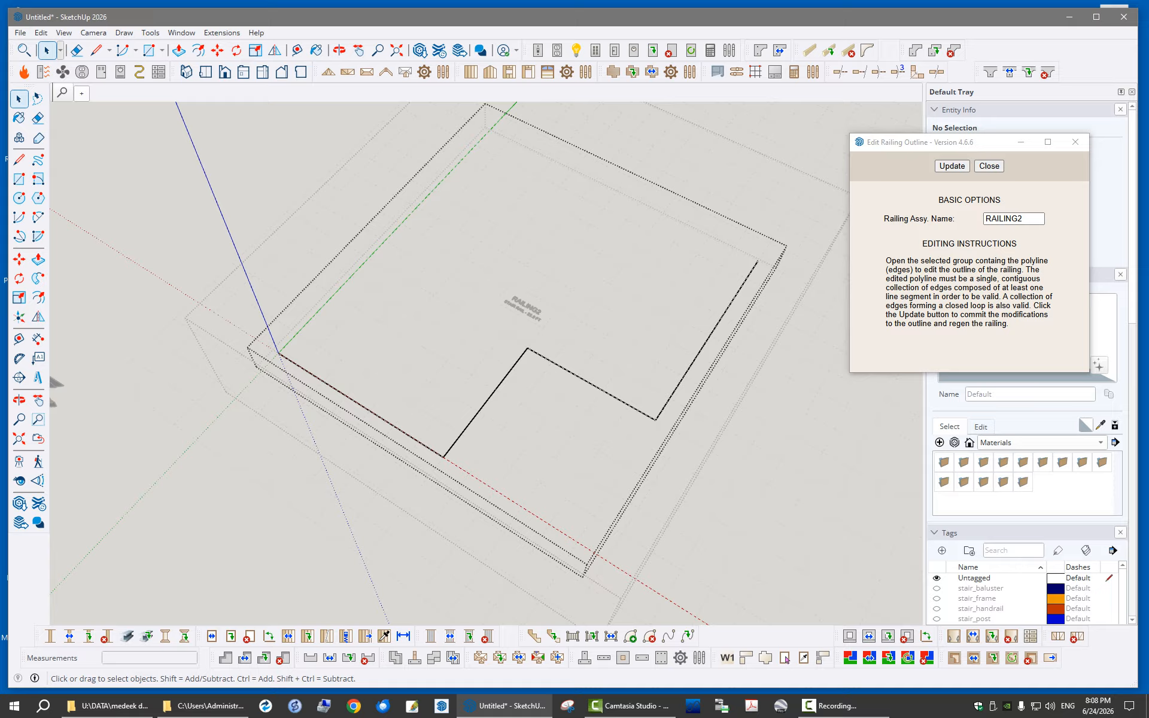
- Exit the nested groups and commit the stepped outline to regenerate the railing
middle_drag(538, 371, 501, 352)
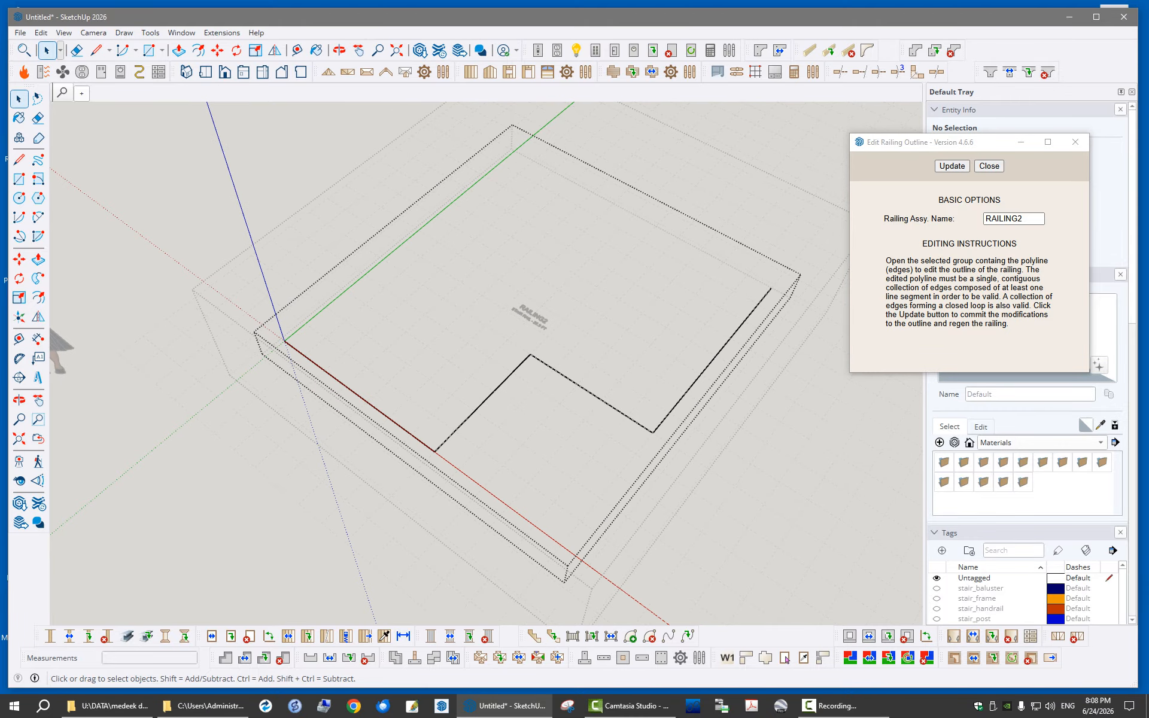
key(Escape)
key(Escape)
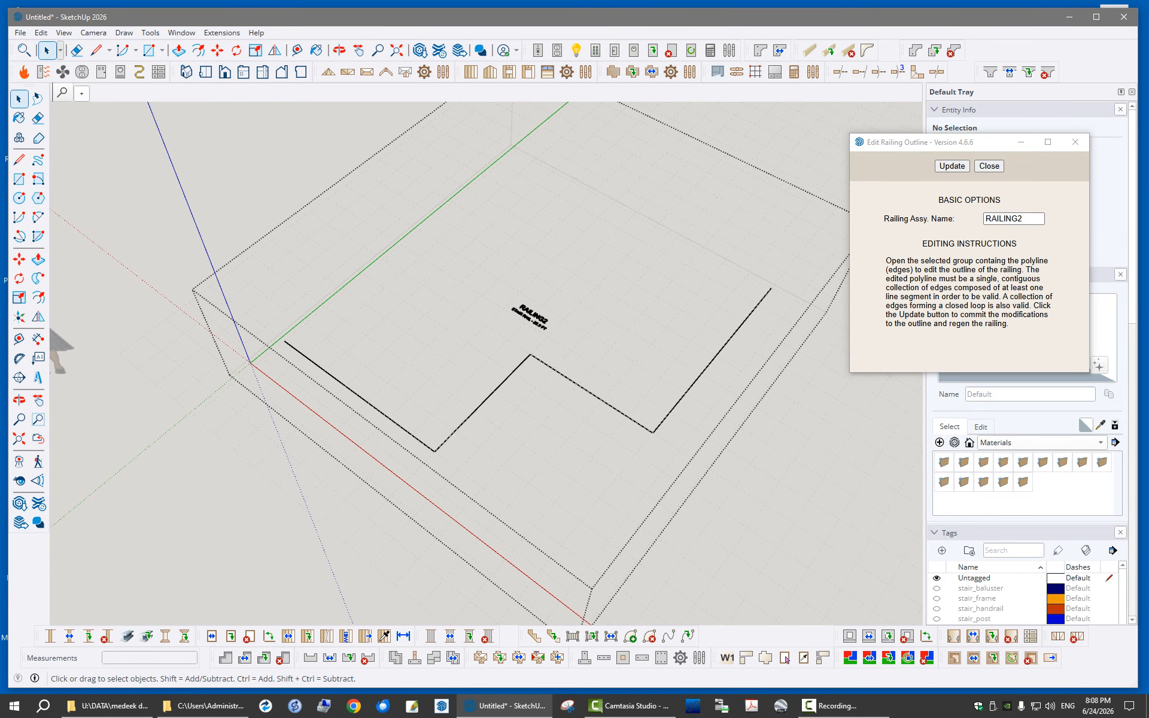
scroll(310, 426, down, 2)
mouse_move(310, 426)
middle_down()
mouse_move(329, 453)
mouse_move(328, 429)
middle_up()
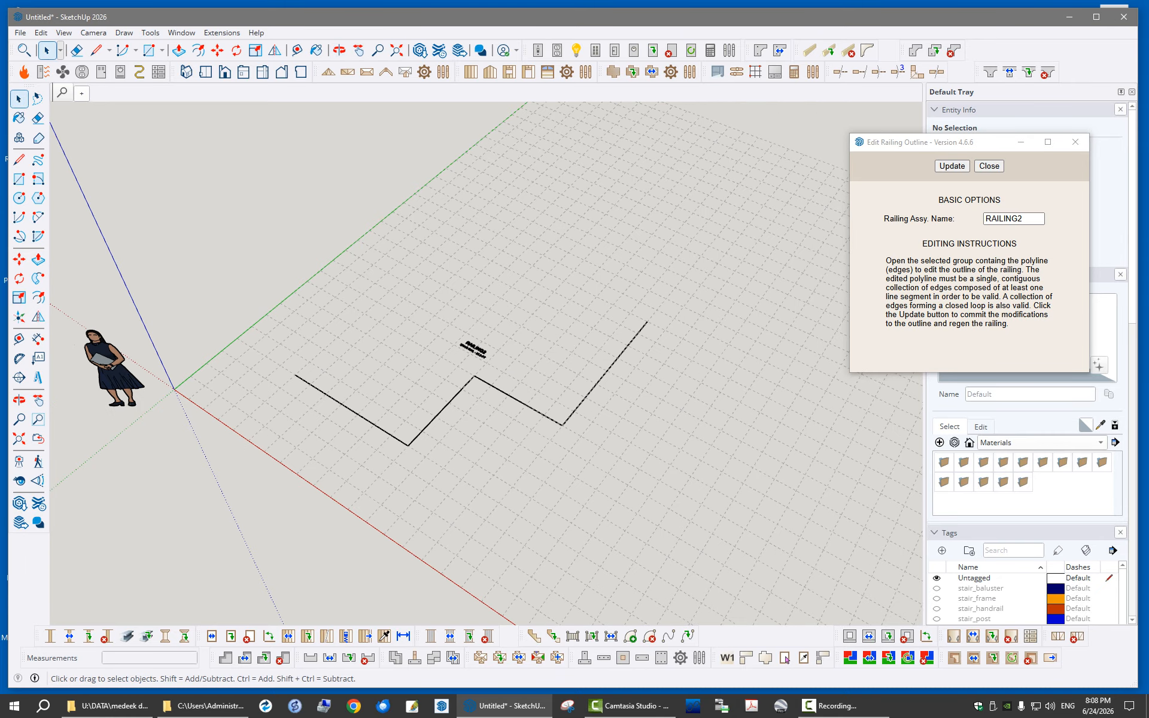
drag(999, 146, 1013, 114)
click(967, 134)
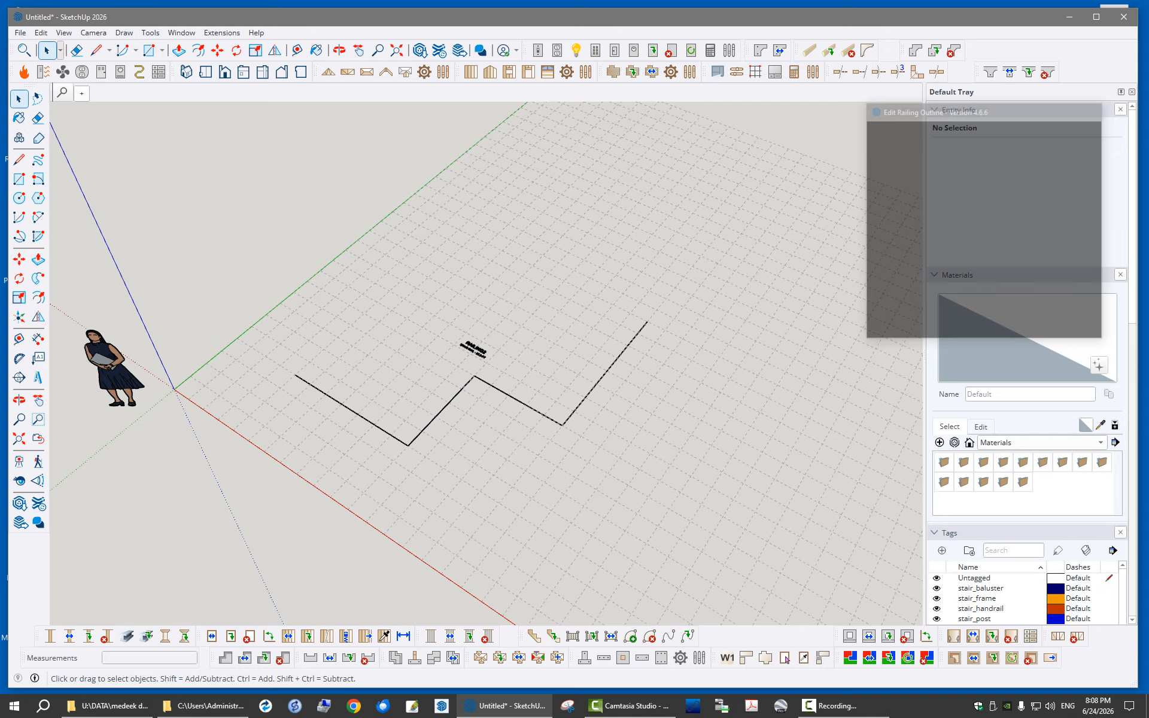
- Review the regenerated spline railing and the editing commands available for its assembly group
mouse_move(180, 407)
middle_down()
mouse_move(271, 479)
mouse_move(206, 479)
middle_up()
scroll(271, 479, up, 4)
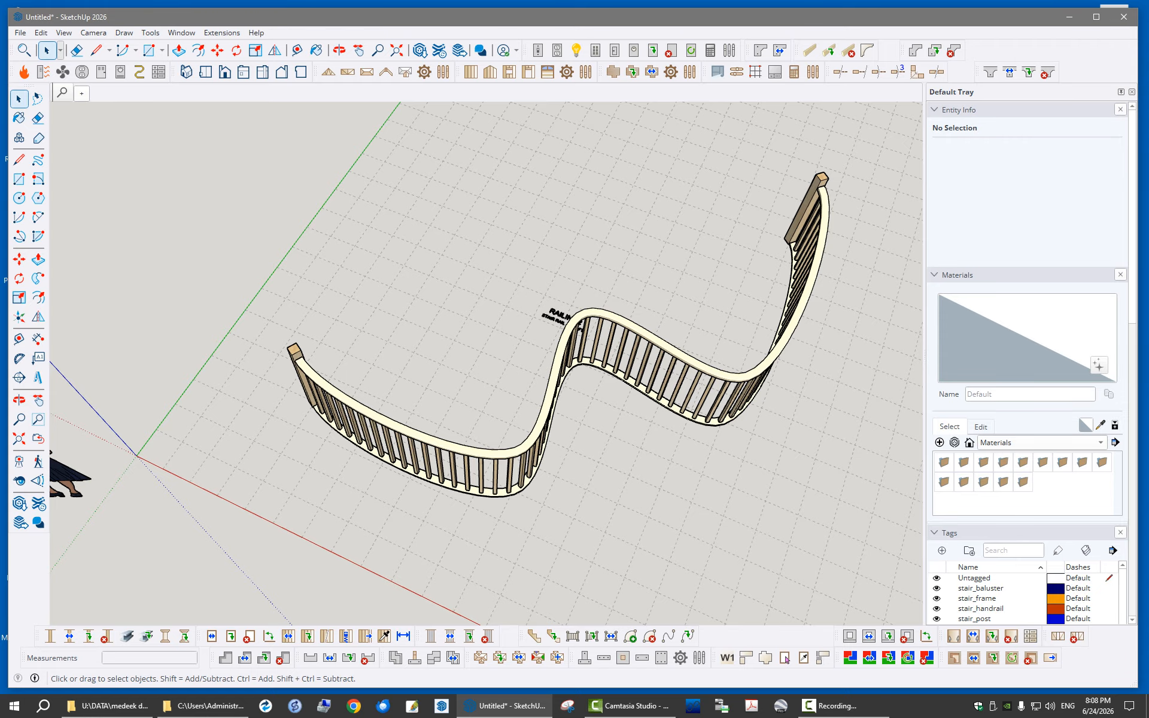
middle_drag(478, 365, 506, 364)
right_click(560, 365)
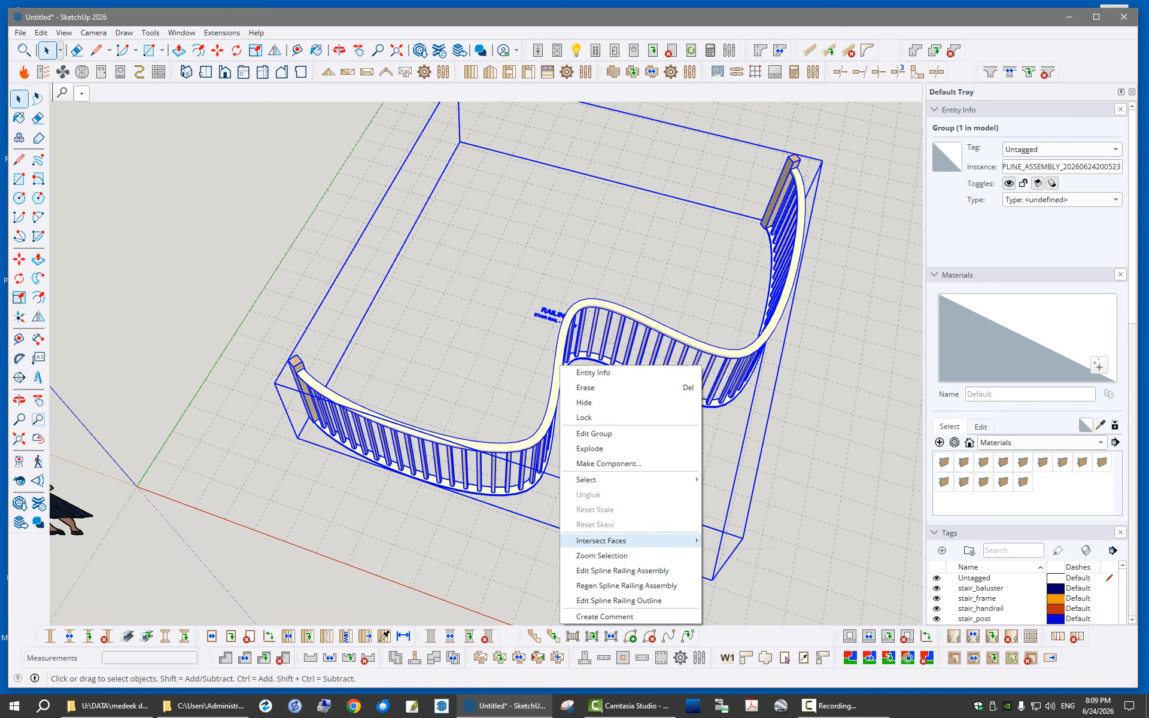
mouse_move(601, 540)
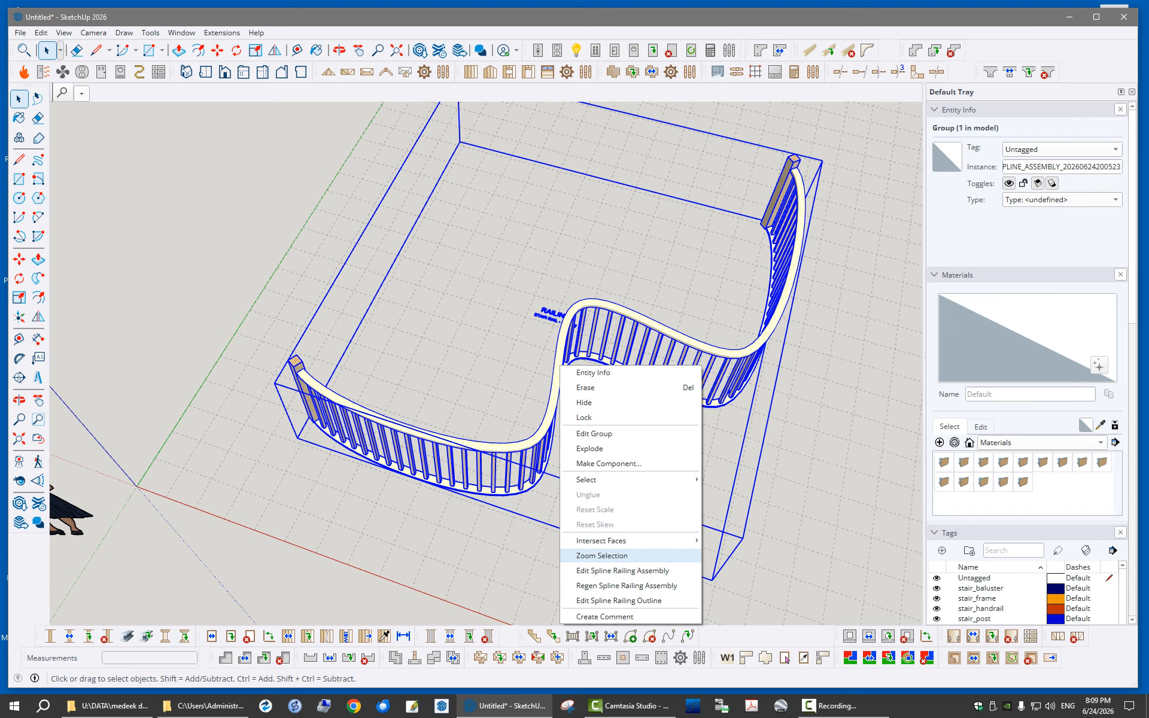
click(519, 561)
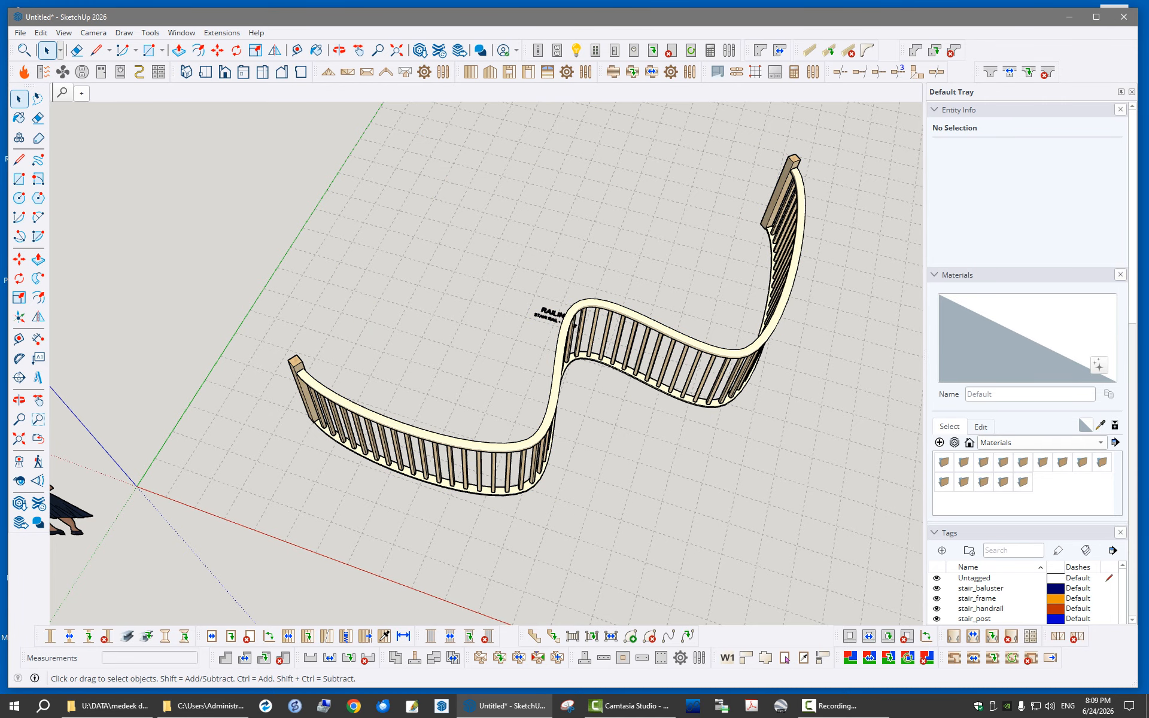
- Examine the railing's curved handrail, balusters and end posts from several angles and distances
middle_drag(689, 419, 578, 362)
scroll(226, 403, down, 1)
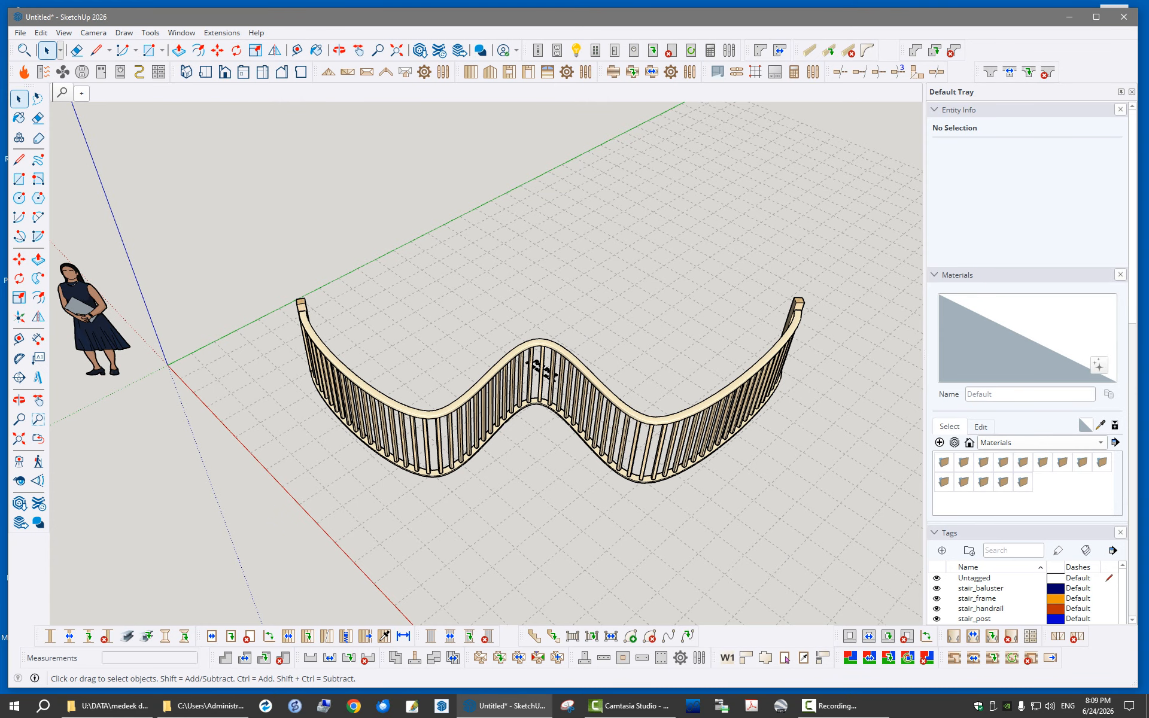
middle_drag(478, 413, 610, 420)
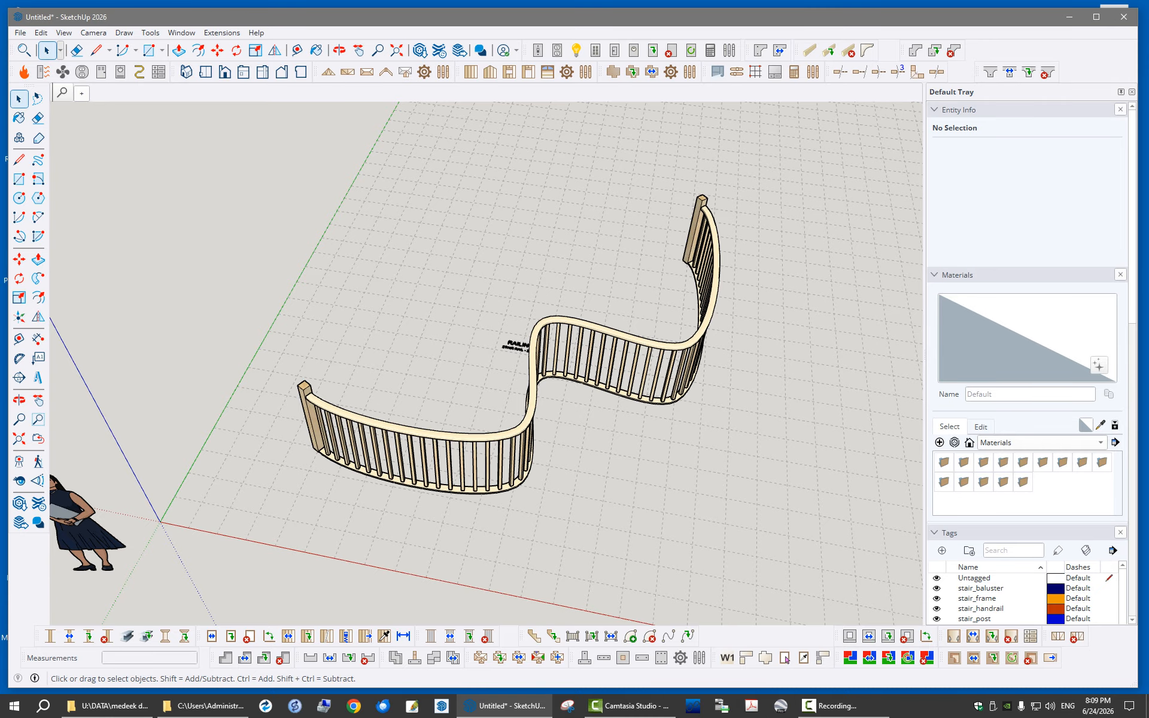
middle_drag(527, 401, 486, 414)
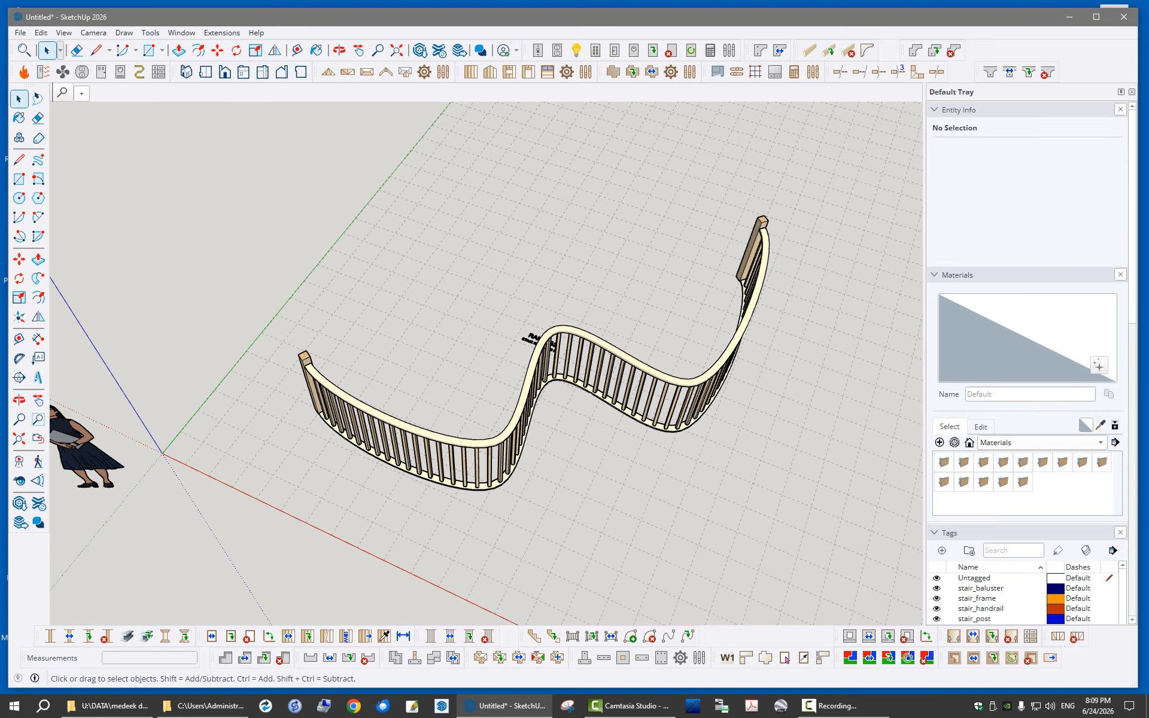
scroll(281, 498, down, 3)
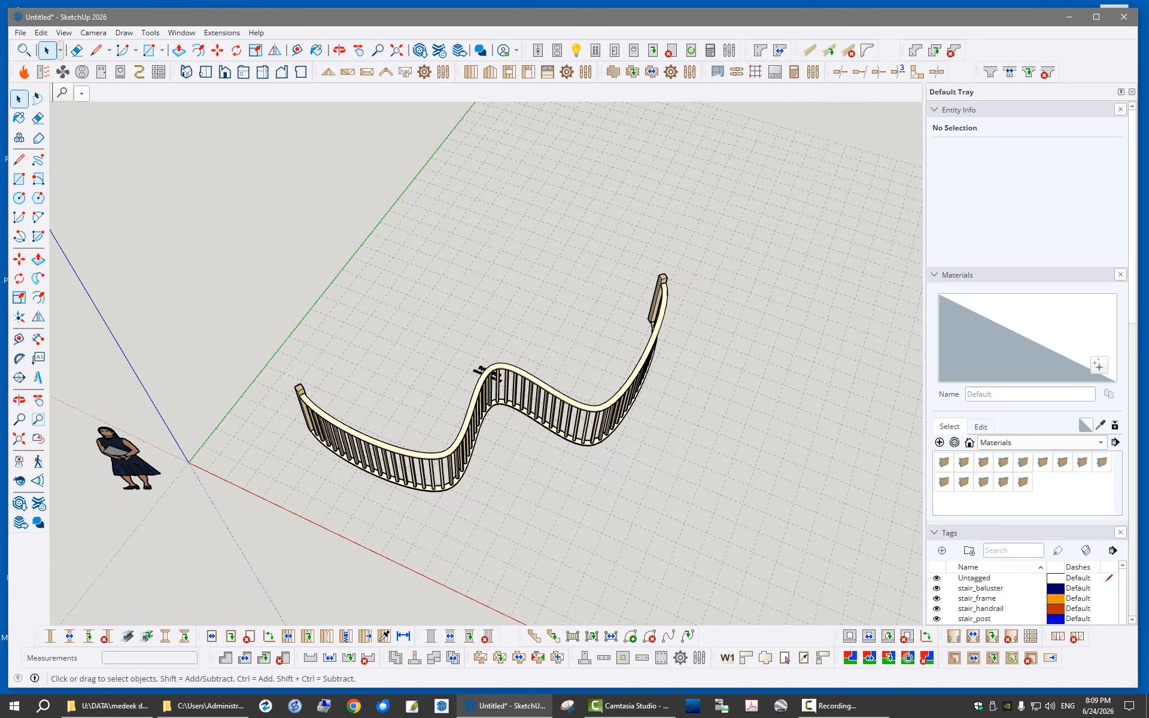
scroll(568, 336, up, 4)
middle_drag(569, 337, 468, 338)
scroll(513, 359, down, 3)
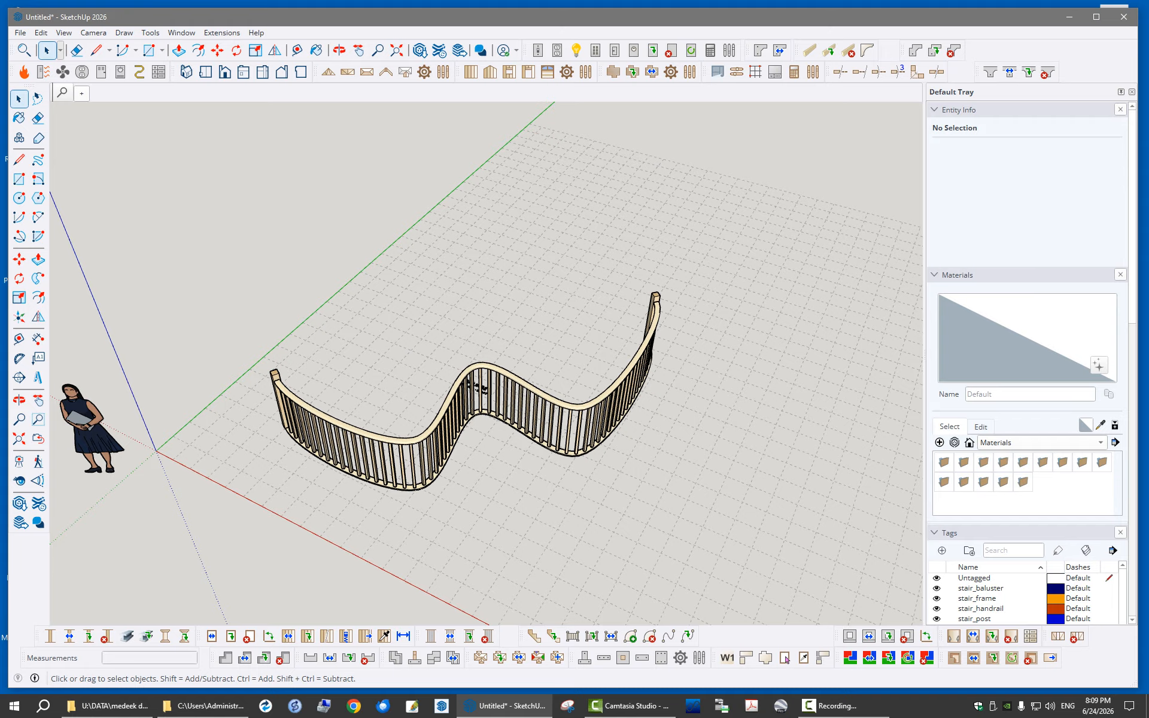